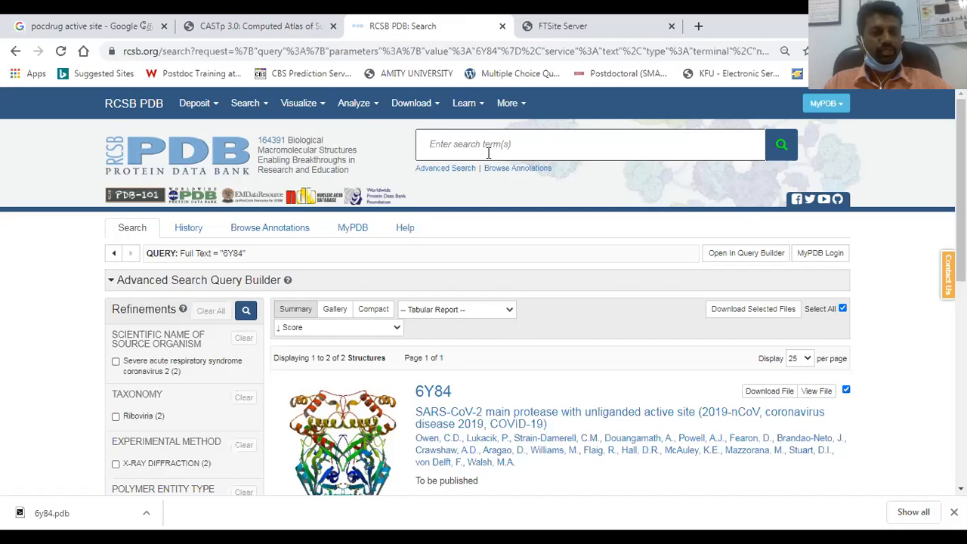
pyautogui.click(488, 147)
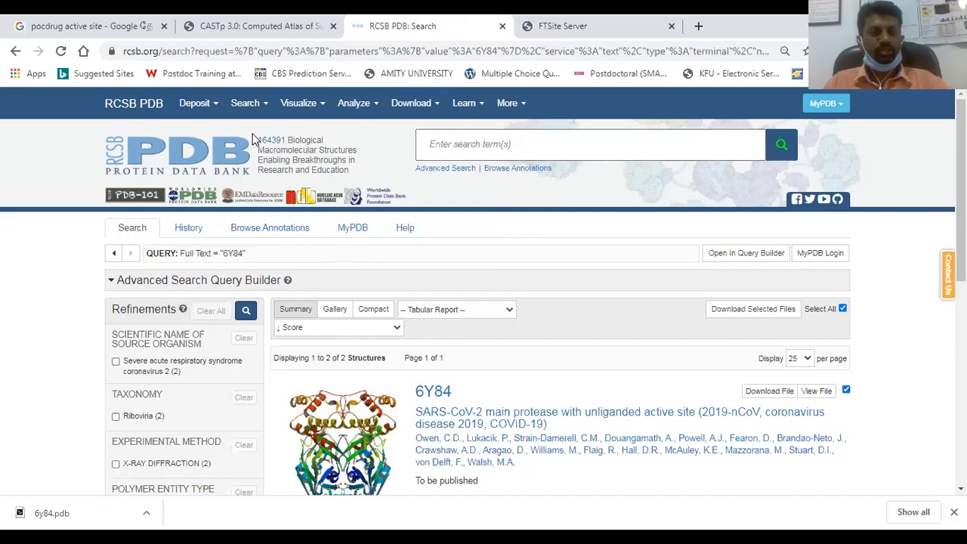
pyautogui.tripleClick(279, 142)
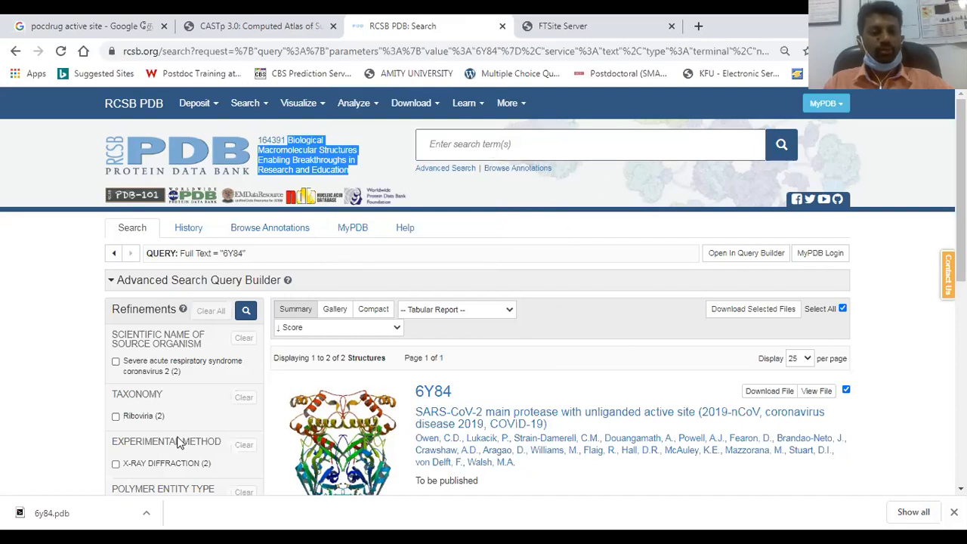
pyautogui.scroll(-2, 154, 445)
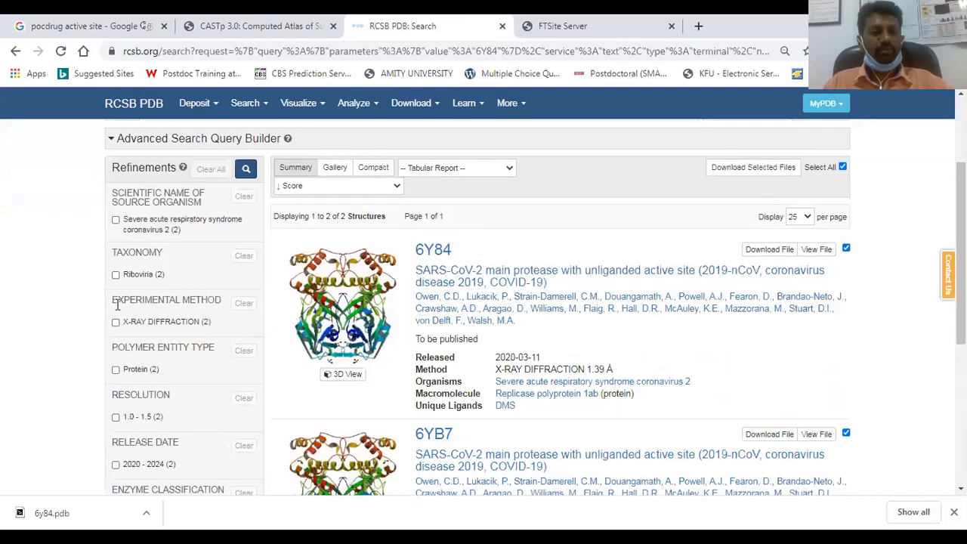
pyautogui.scroll(2, 464, 323)
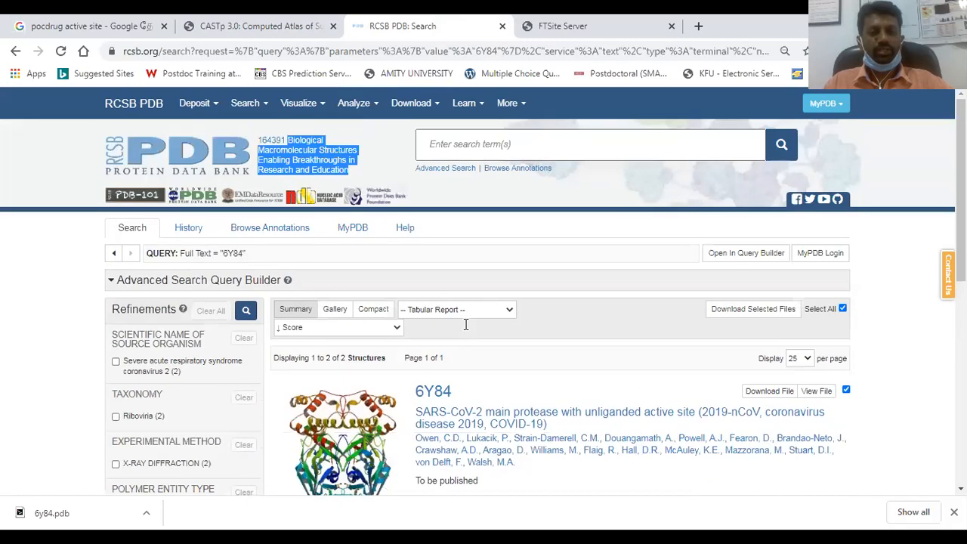
# Search the Protein Data Bank for 6Y84, using the ID copied from the first search result
pyautogui.moveTo(458, 393); pyautogui.dragTo(415, 393)
pyautogui.hotkey('ctrl', 'c')
pyautogui.click(510, 147)
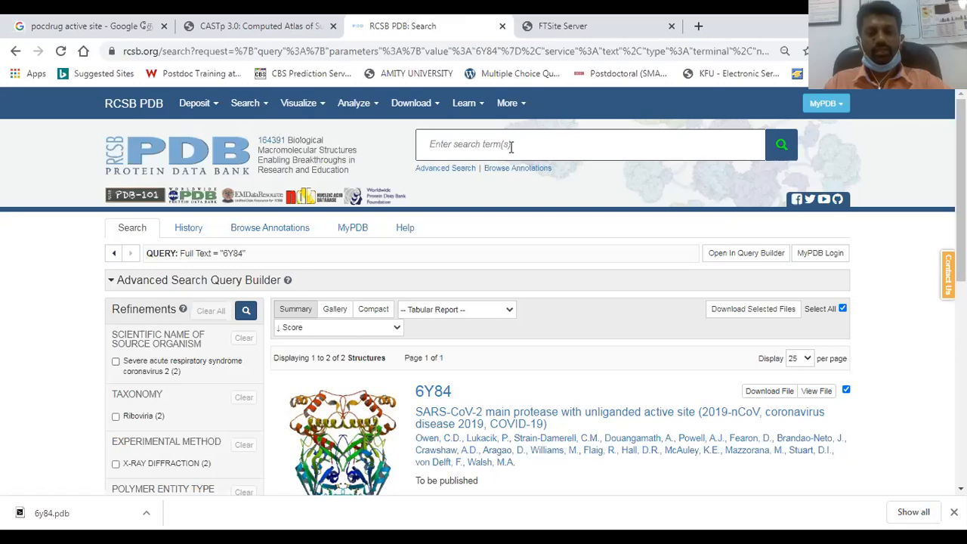
pyautogui.hotkey('ctrl', 'v')
pyautogui.moveTo(453, 145); pyautogui.dragTo(430, 144)
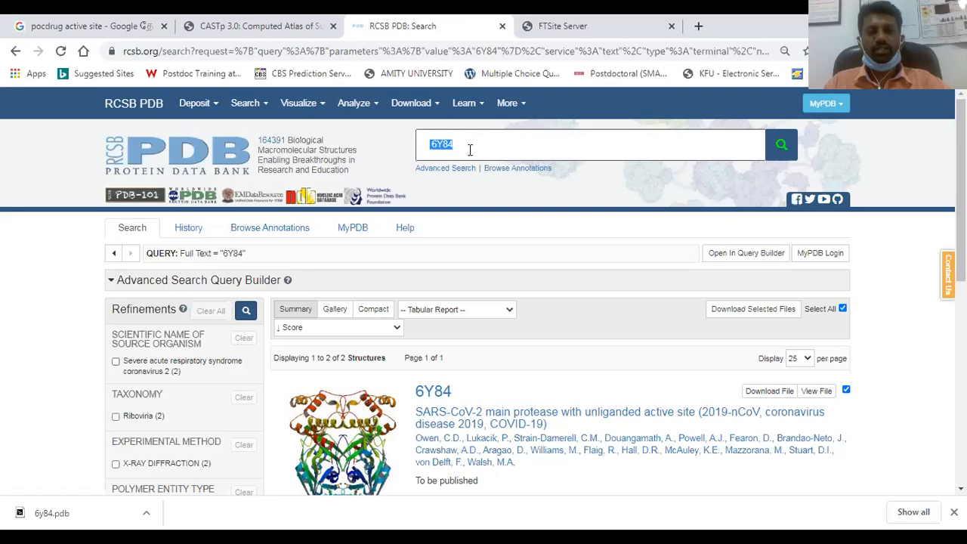
pyautogui.click(470, 146)
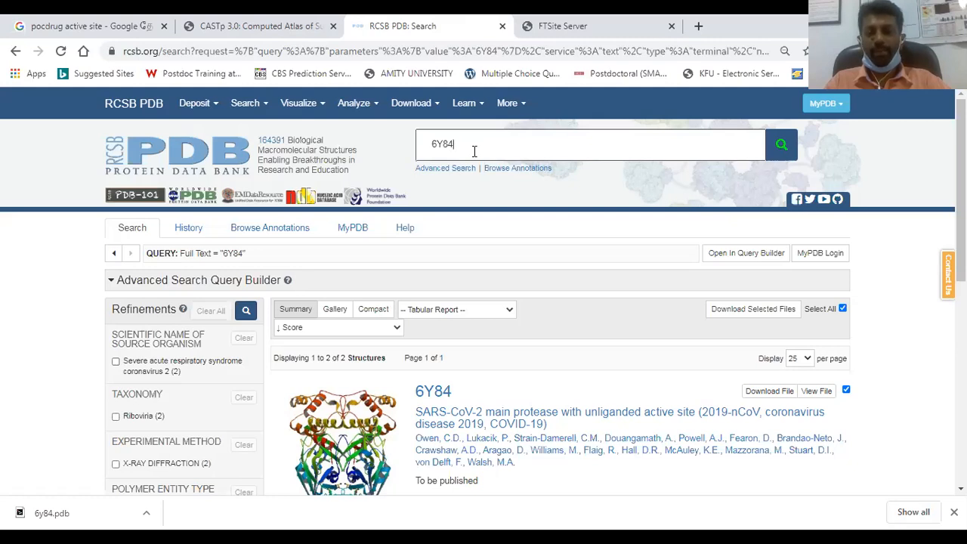
pyautogui.press('Return')
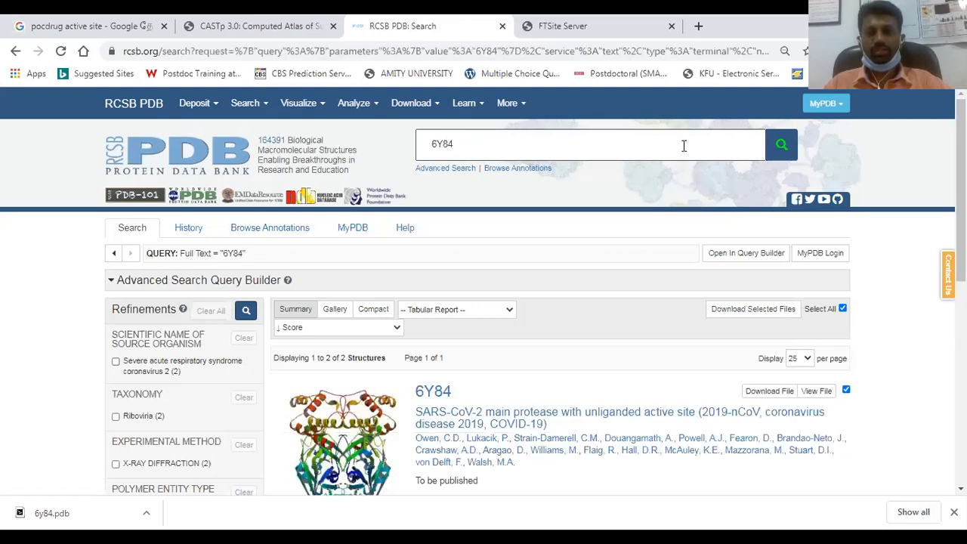
# Review the search results and open the 6Y84 SARS-CoV-2 main protease entry
pyautogui.scroll(-4, 549, 351)
pyautogui.scroll(-1, 549, 351)
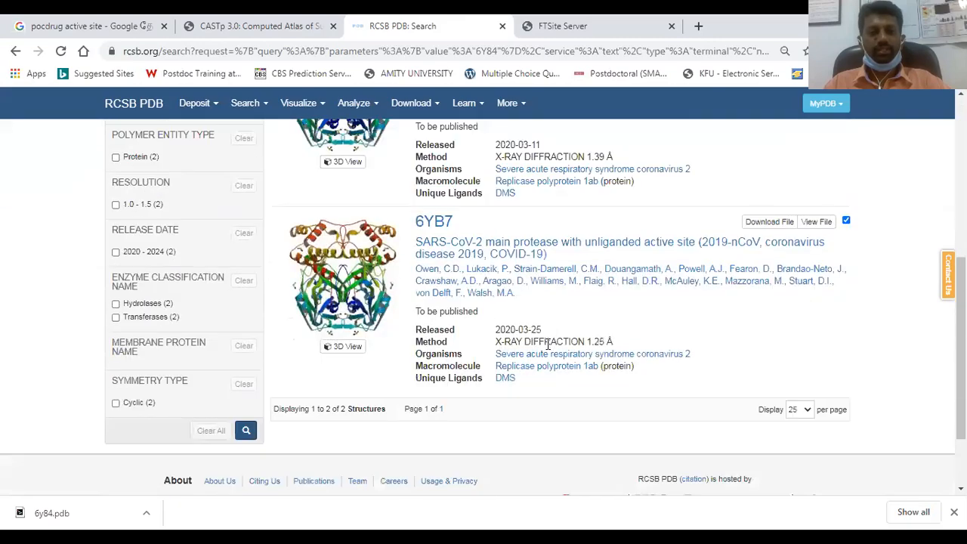
pyautogui.scroll(5, 548, 344)
pyautogui.scroll(-2, 489, 436)
pyautogui.scroll(3, 484, 423)
pyautogui.scroll(-2, 459, 395)
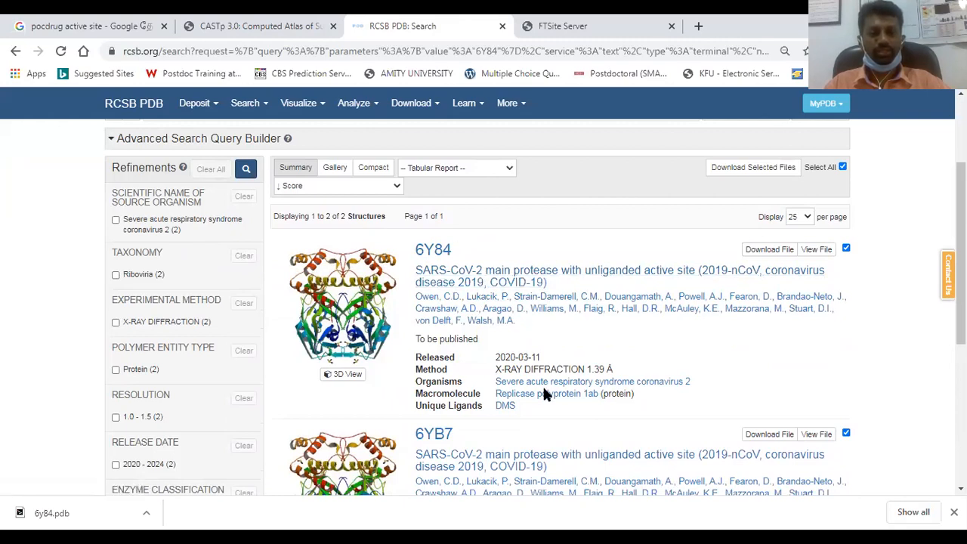
pyautogui.click(436, 253)
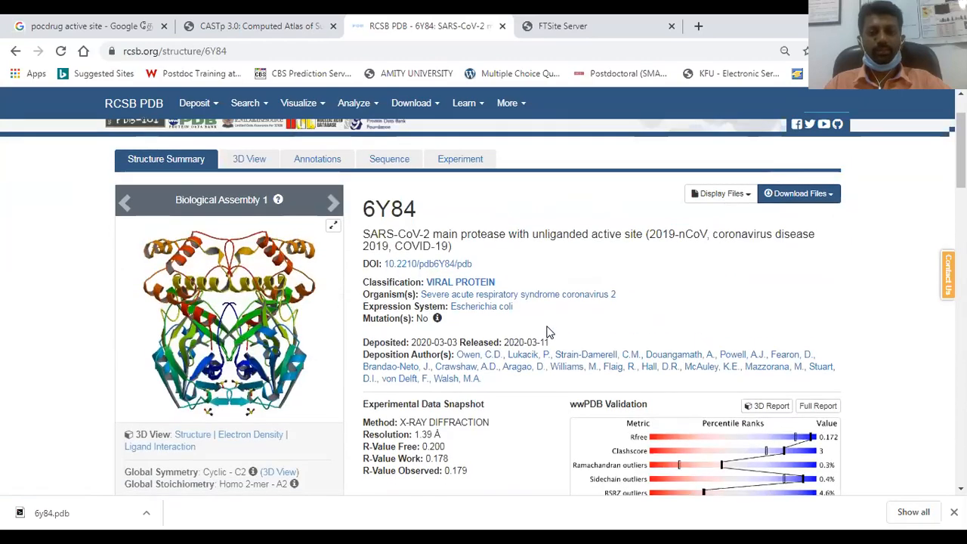
# Examine the 6Y84 structure summary, including the experimental data, validation, protein features and bound small molecules
pyautogui.scroll(-1, 549, 333)
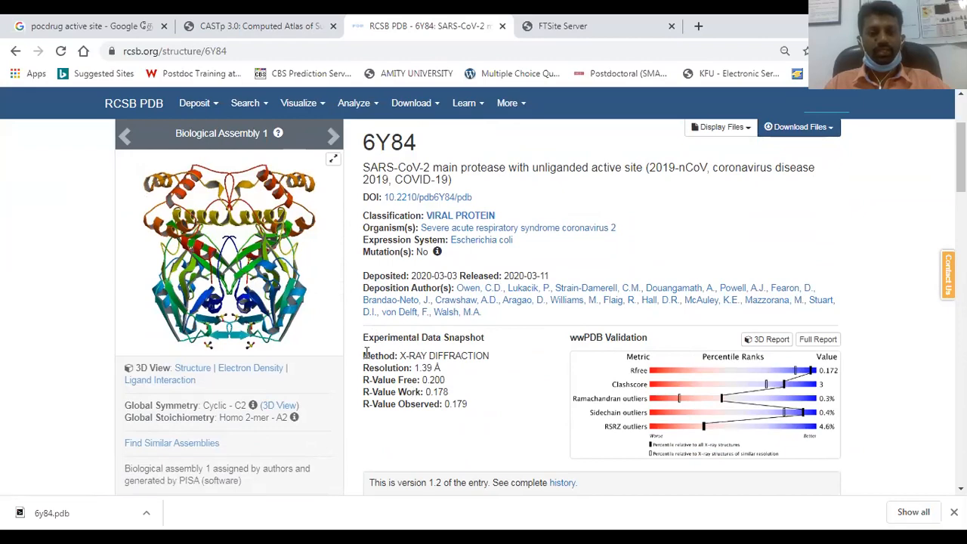
pyautogui.moveTo(364, 350); pyautogui.dragTo(463, 408)
pyautogui.click(499, 387)
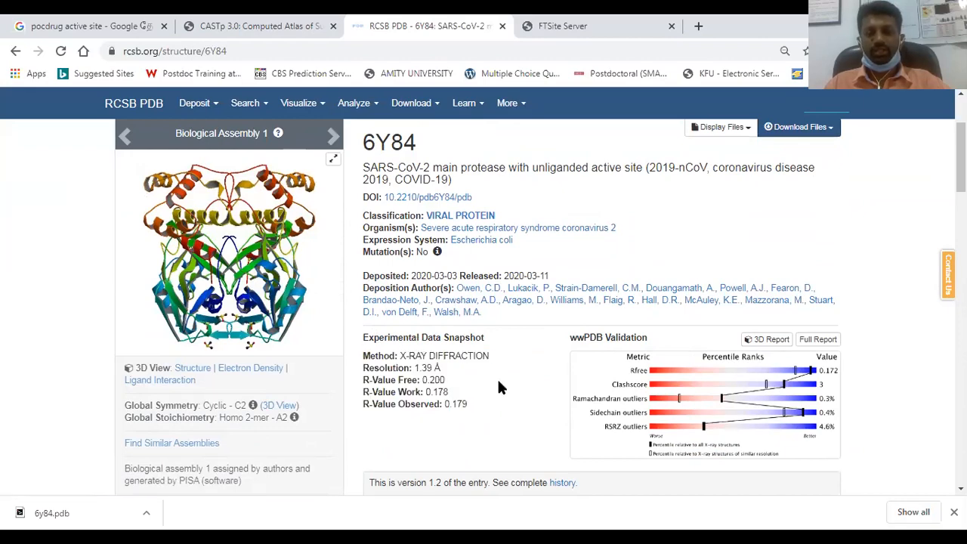
pyautogui.scroll(-7, 498, 386)
pyautogui.scroll(2, 495, 340)
pyautogui.scroll(-6, 565, 416)
pyautogui.scroll(-4, 565, 414)
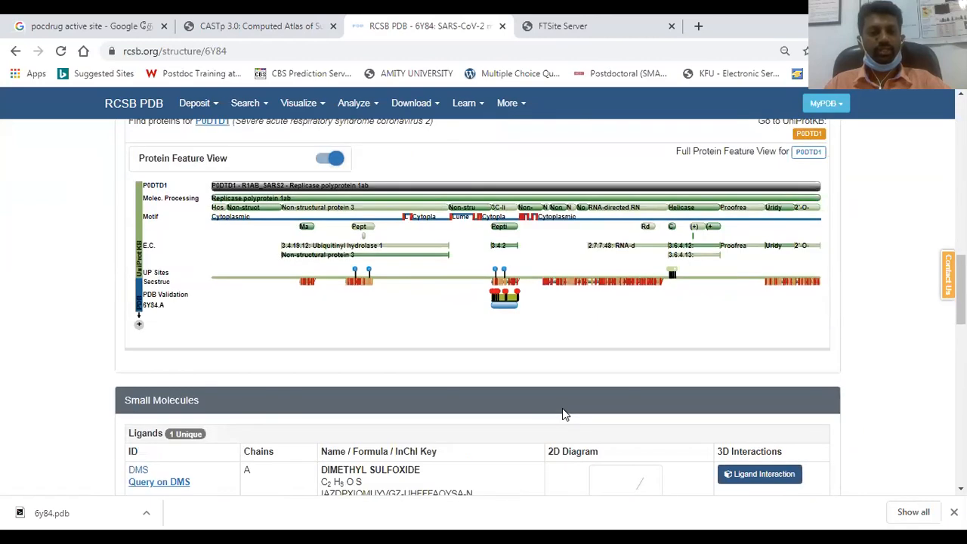
pyautogui.scroll(2, 310, 330)
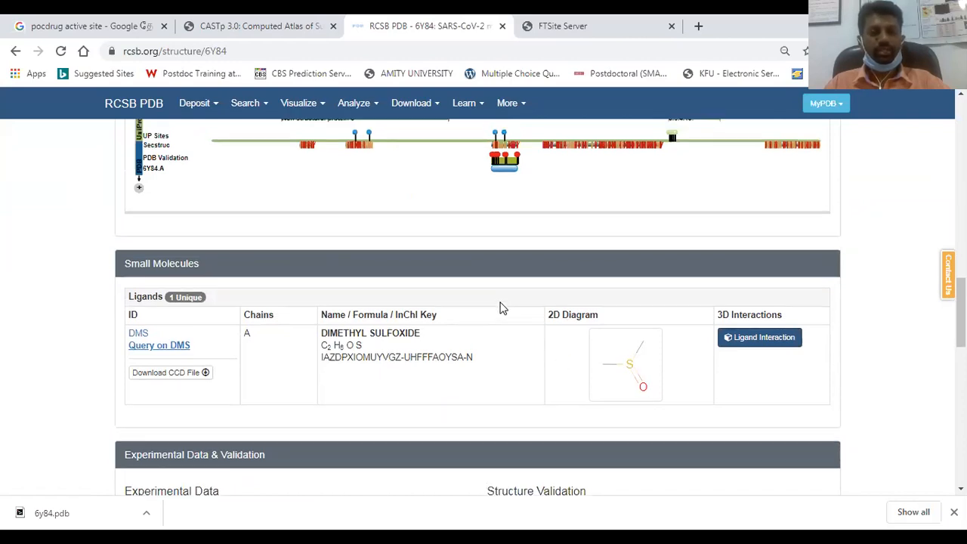
pyautogui.scroll(15, 500, 307)
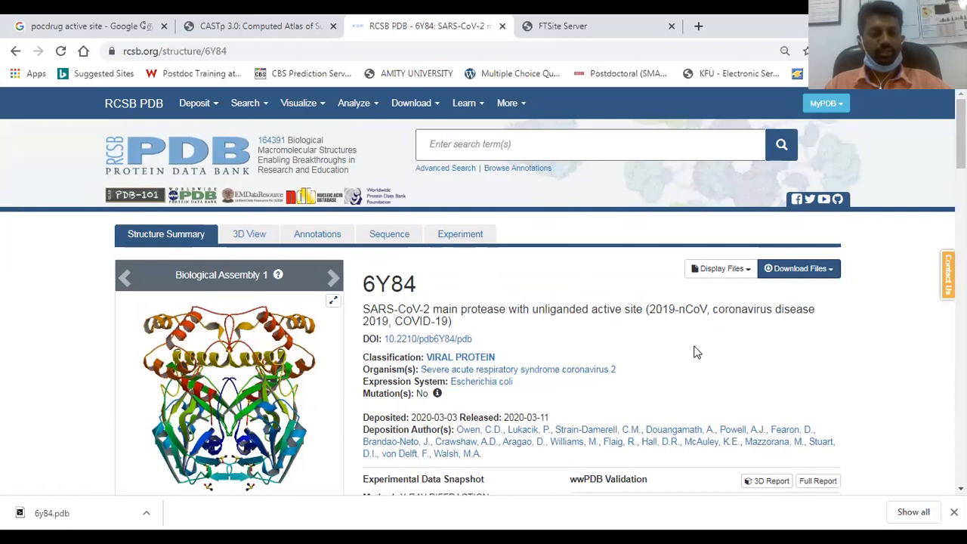
pyautogui.scroll(-3, 574, 358)
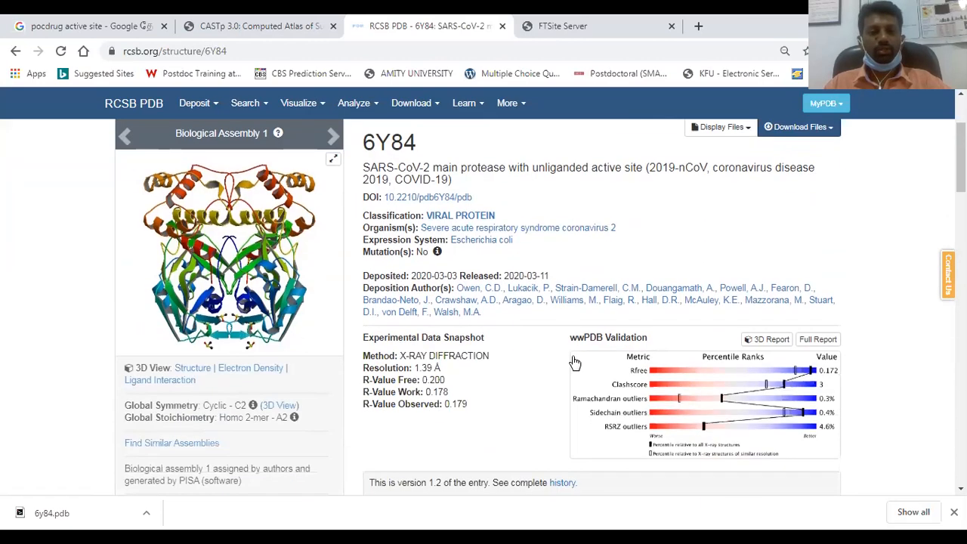
pyautogui.scroll(3, 574, 359)
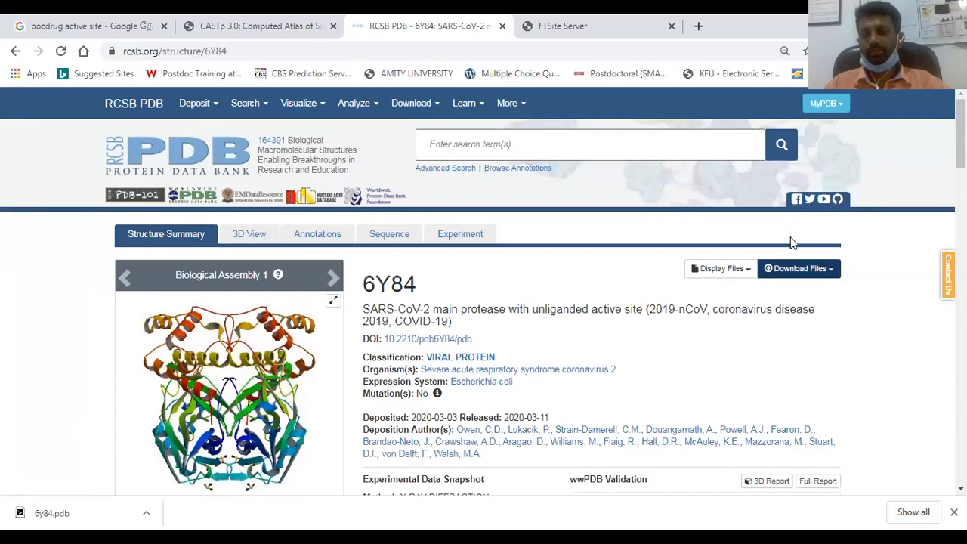
# Download the 6Y84 structure in PDB format and show the downloaded file in its folder
pyautogui.click(773, 276)
pyautogui.scroll(-2, 763, 337)
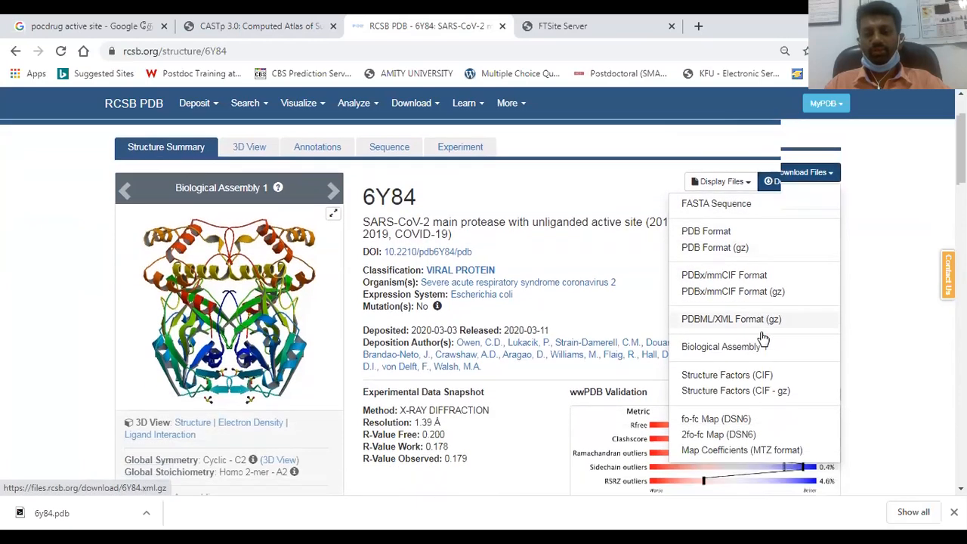
pyautogui.scroll(2, 763, 338)
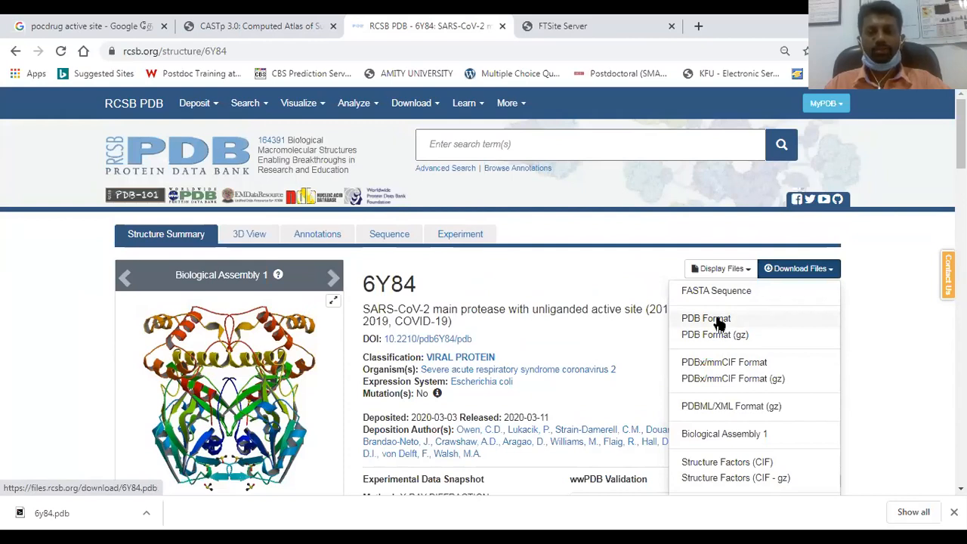
pyautogui.click(719, 323)
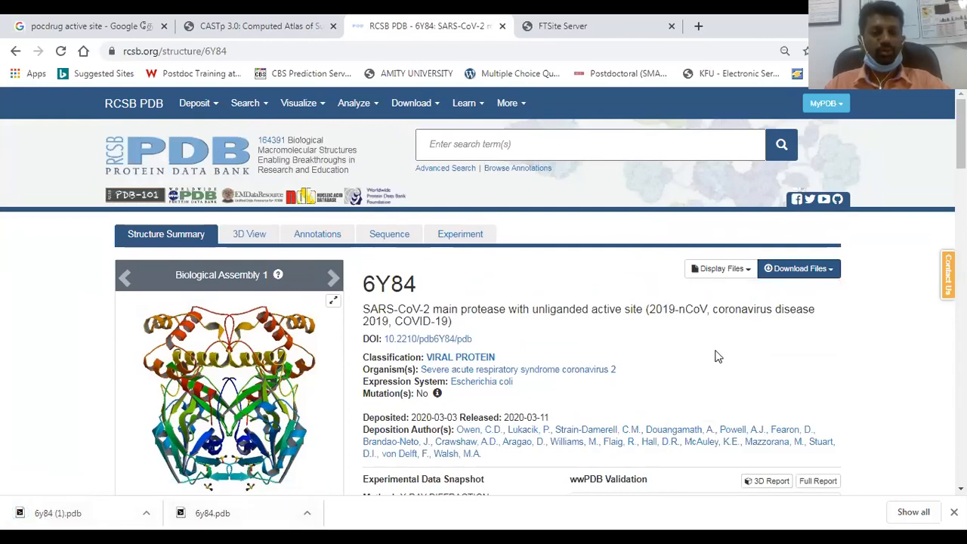
pyautogui.click(146, 513)
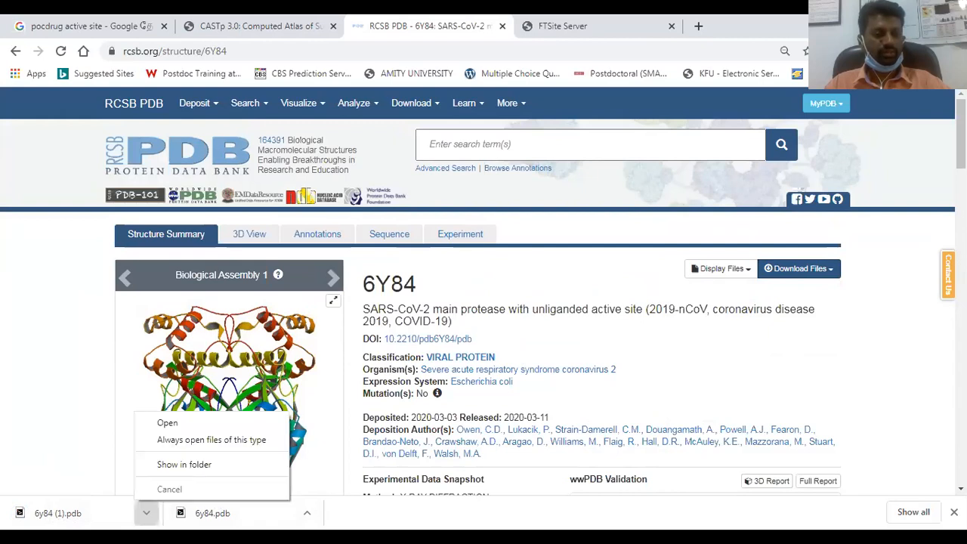
pyautogui.click(166, 464)
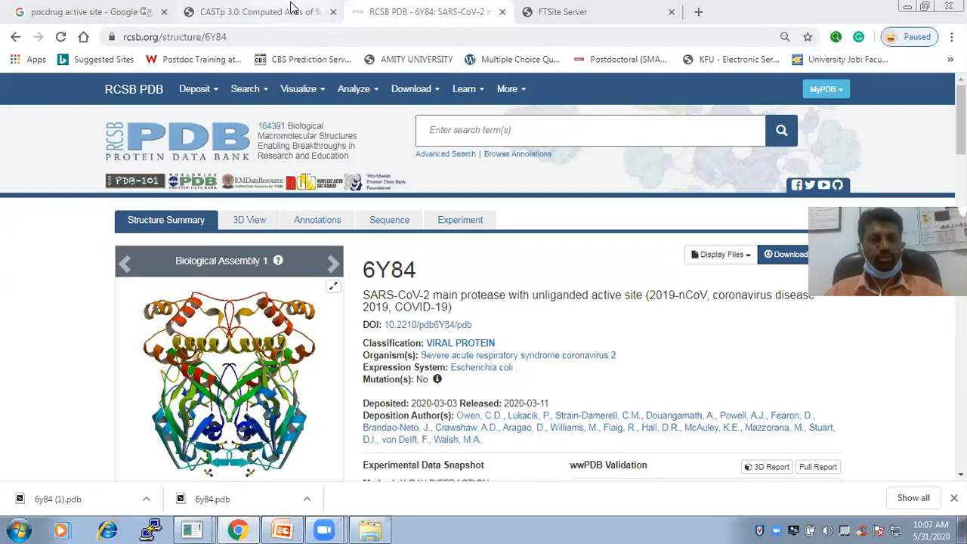
# Switch to the CASTp server and open its Calculation page
pyautogui.click(293, 22)
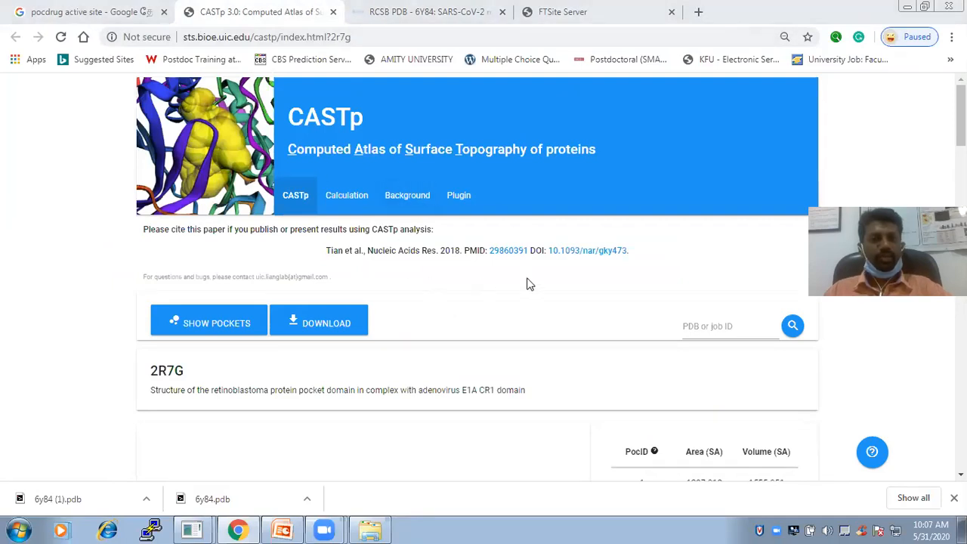
pyautogui.scroll(-1, 476, 279)
pyautogui.scroll(1, 476, 280)
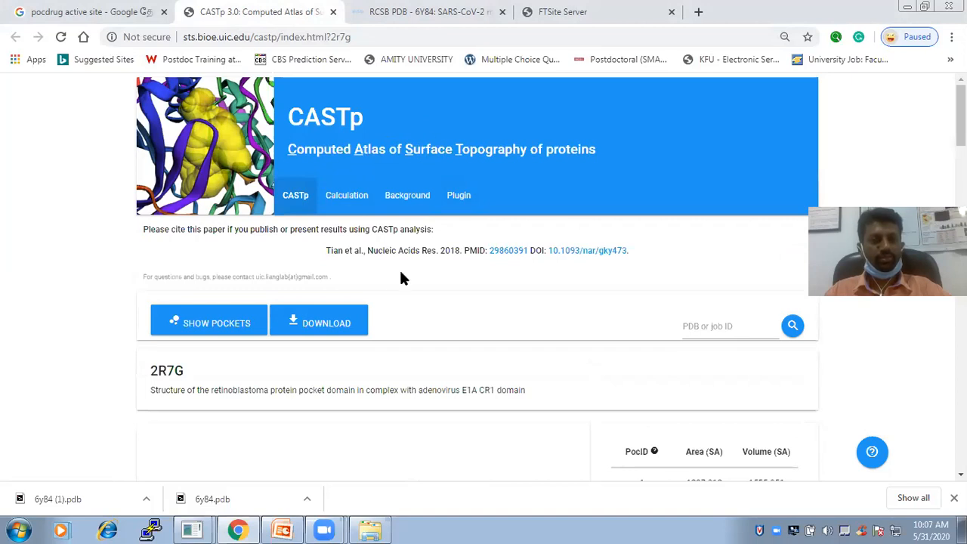
pyautogui.click(346, 201)
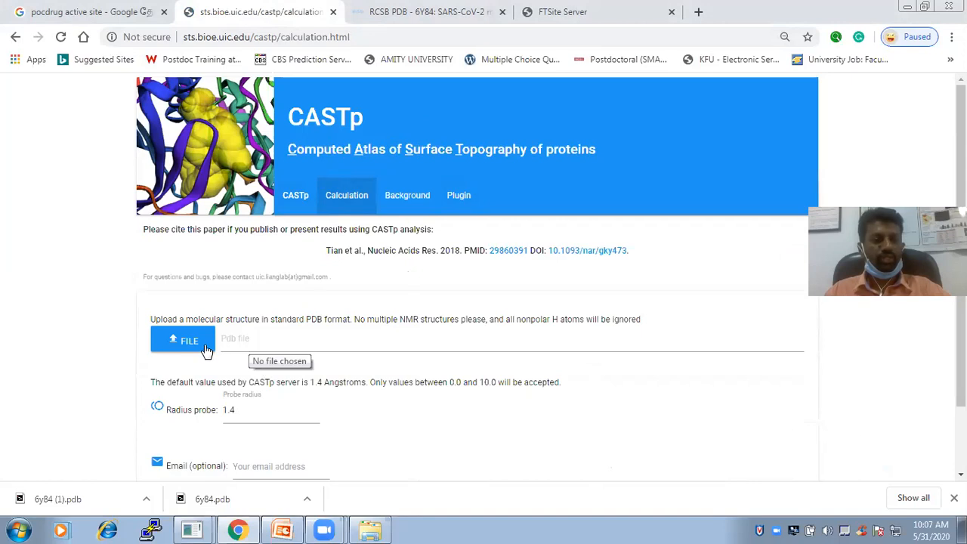
# Show the downloaded 6y84.pdb in its folder, copy the Downloads folder path and return to the CASTp page
pyautogui.click(307, 498)
pyautogui.click(355, 455)
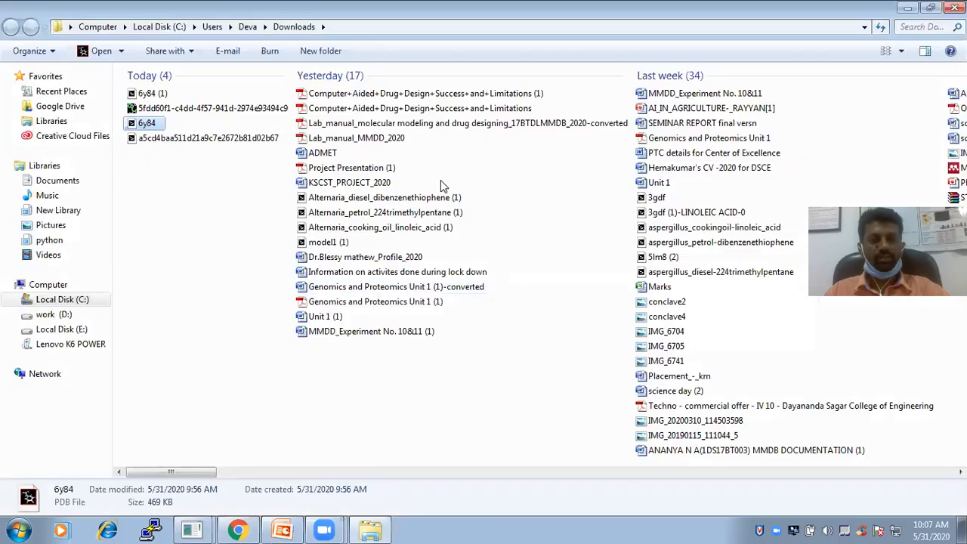
pyautogui.click(386, 27)
pyautogui.hotkey('ctrl', 'c')
pyautogui.click(909, 7)
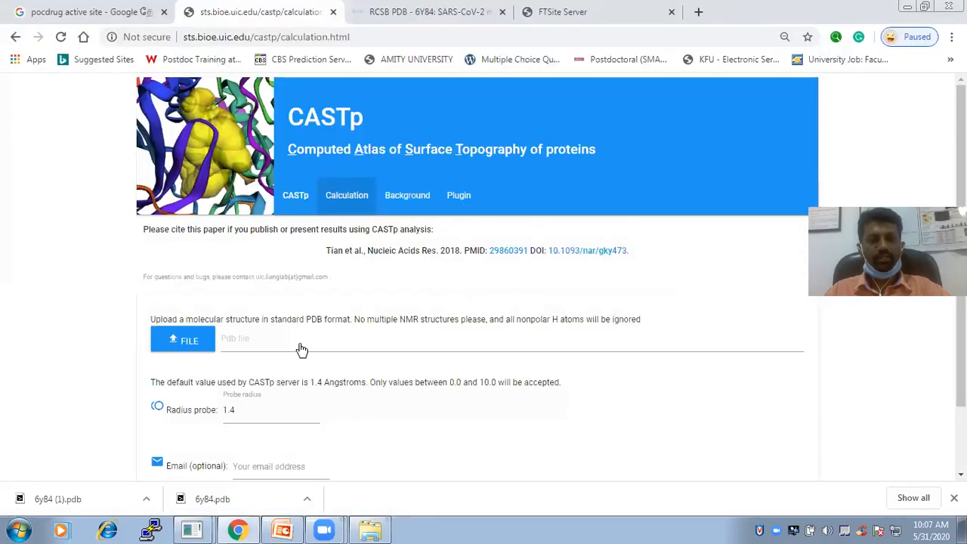
# Choose 6y84.pdb from the Downloads folder as the molecular structure to upload to CASTp
pyautogui.click(198, 348)
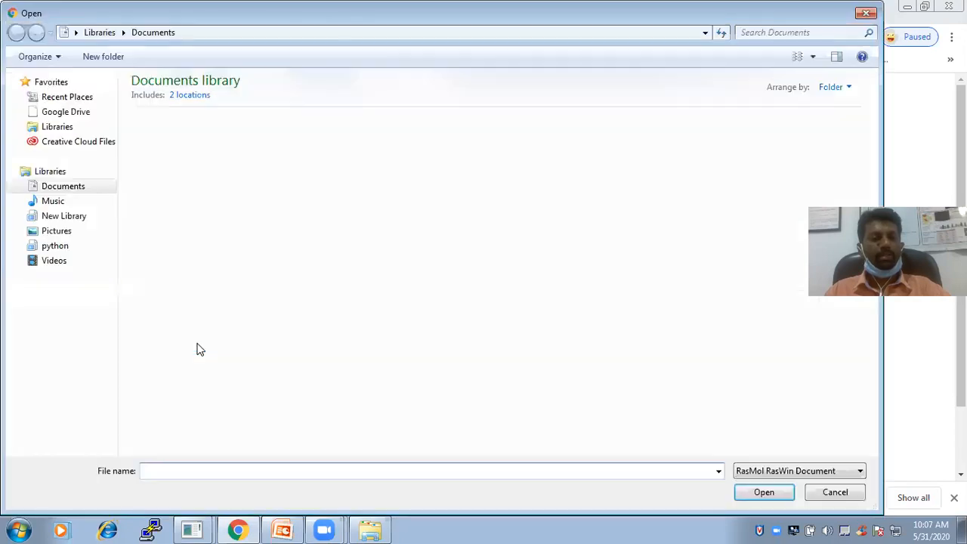
pyautogui.click(340, 32)
pyautogui.hotkey('ctrl', 'v')
pyautogui.press('Return')
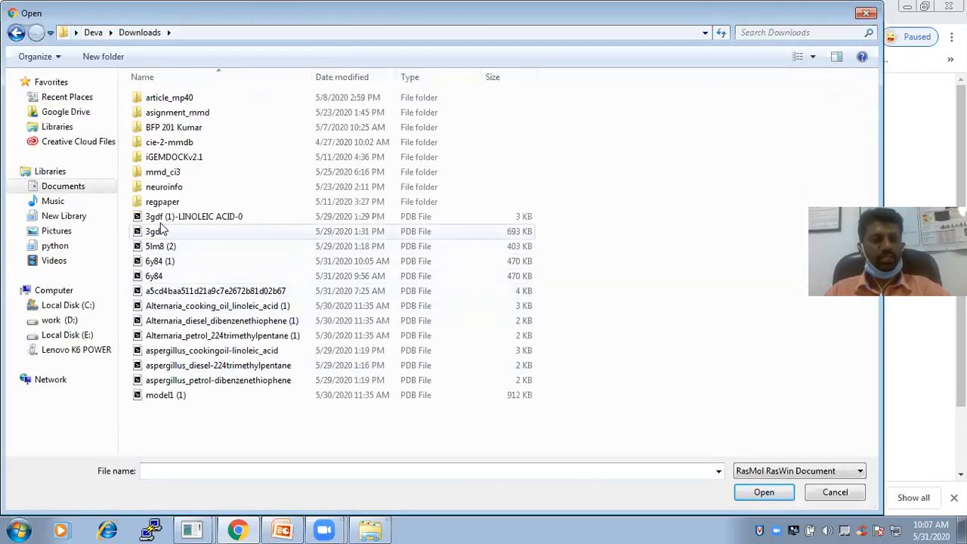
pyautogui.click(160, 277)
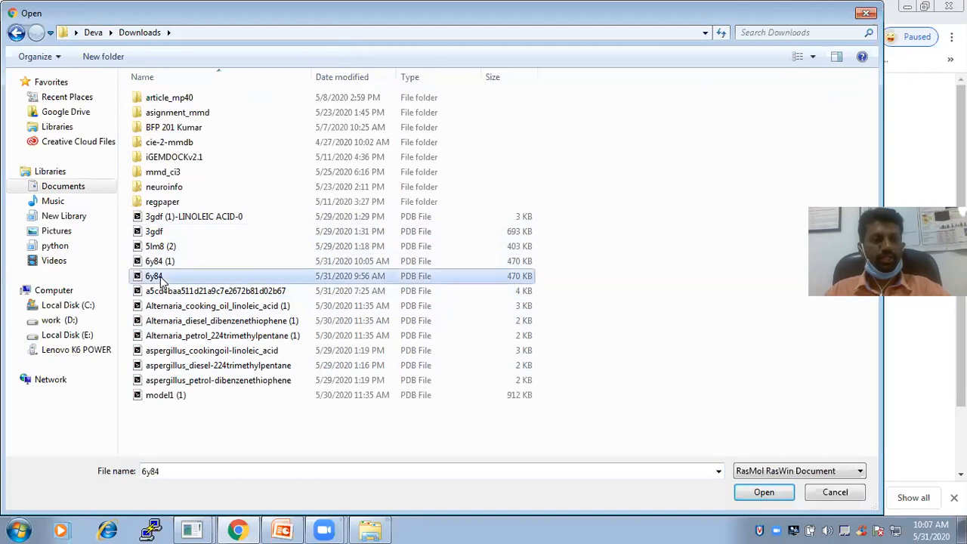
pyautogui.click(762, 491)
# Try out changes to the probe radius, raising it and bringing it back to 1.4 Angstroms
pyautogui.scroll(-1, 360, 364)
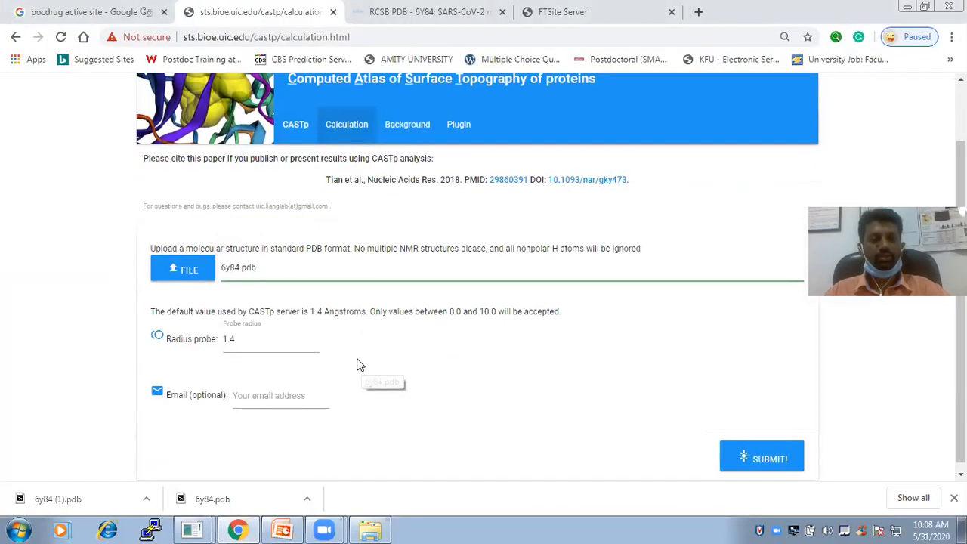
pyautogui.scroll(-1, 257, 361)
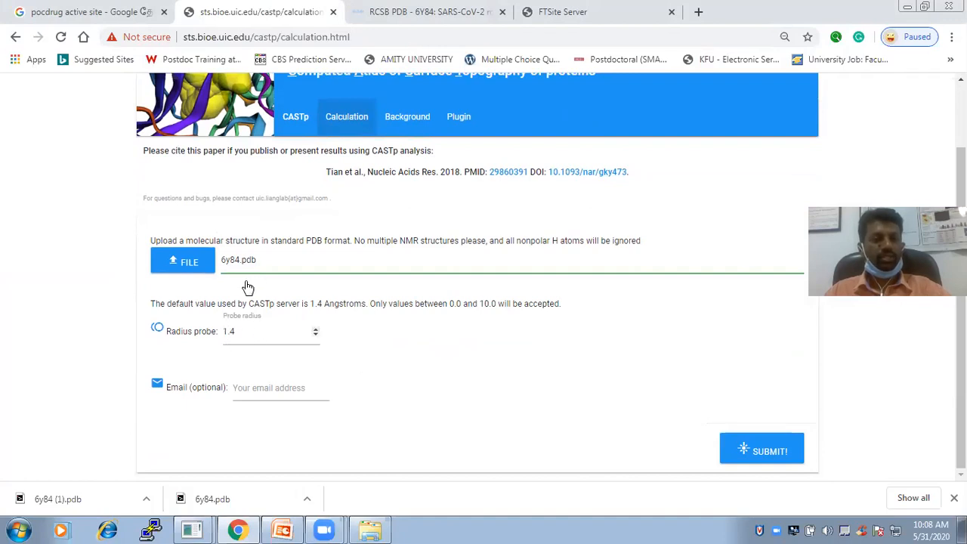
pyautogui.click(316, 329)
pyautogui.click(316, 329)
pyautogui.click(316, 329)
pyautogui.click(317, 330)
pyautogui.click(317, 329)
pyautogui.click(315, 330)
pyautogui.click(316, 330)
pyautogui.click(316, 334)
pyautogui.click(315, 334)
pyautogui.click(316, 334)
pyautogui.click(316, 335)
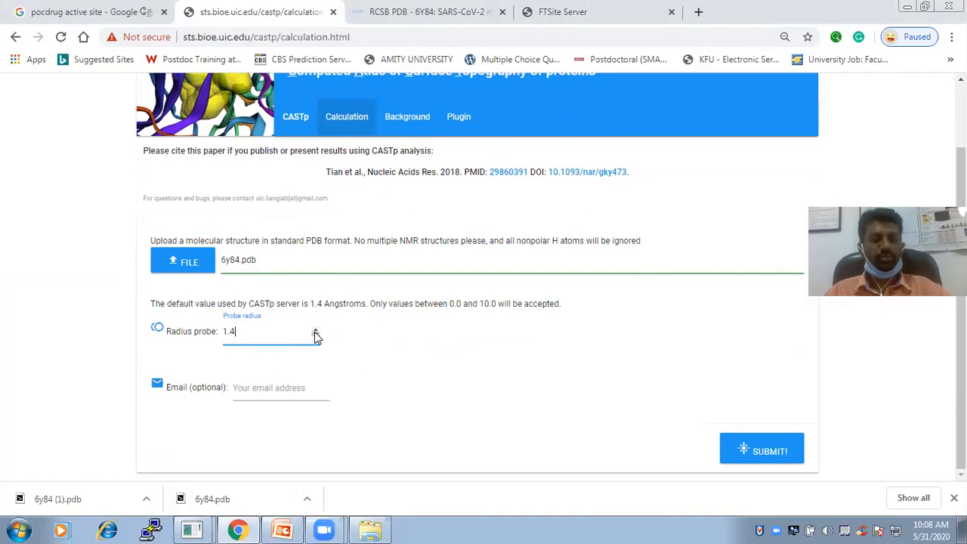
# Fill in the optional e-mail address, submit the 6y84.pdb calculation to CASTp and open the job's results link
pyautogui.click(271, 390)
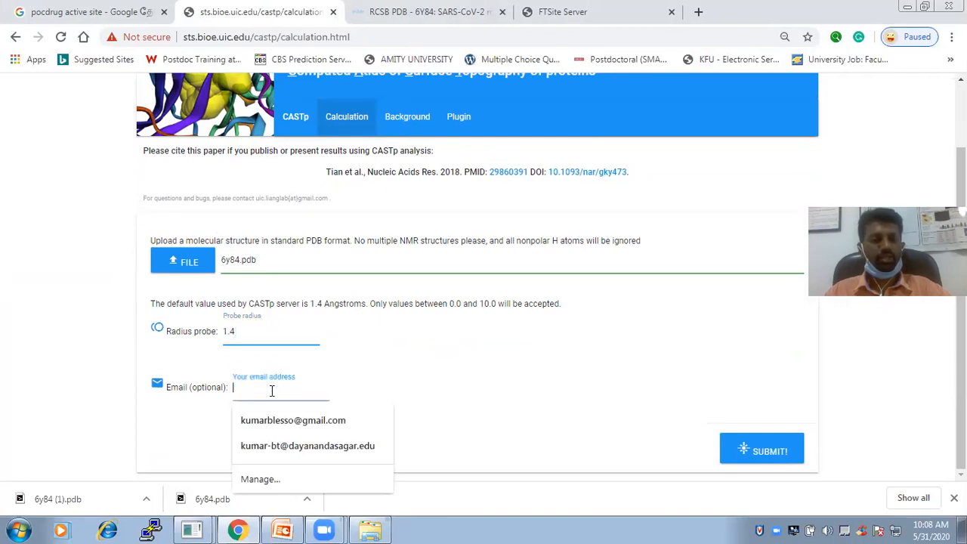
pyautogui.click(306, 417)
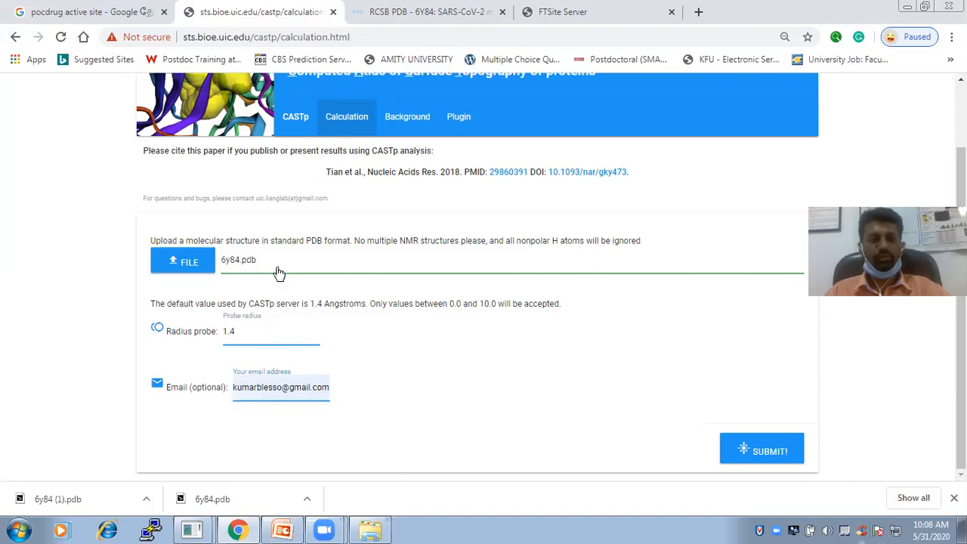
pyautogui.click(770, 451)
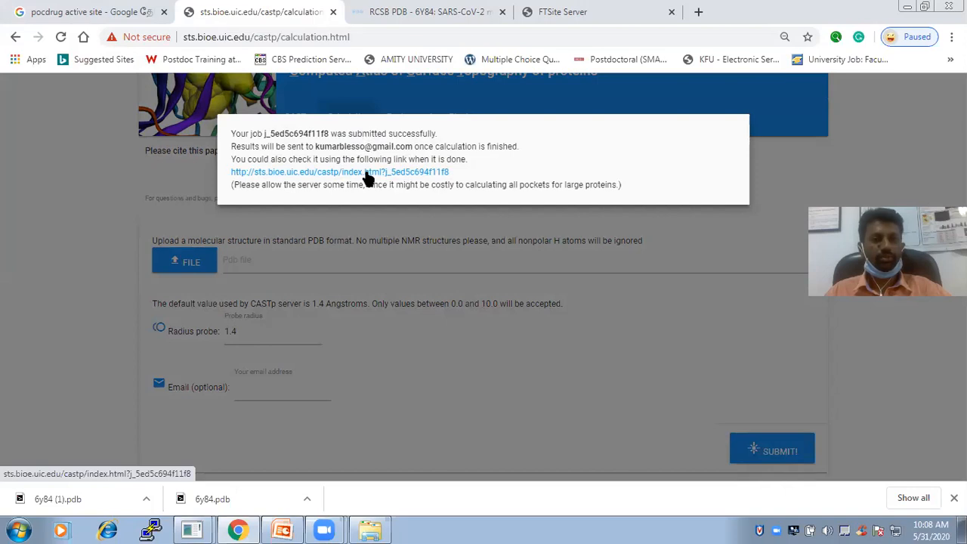
pyautogui.click(385, 173)
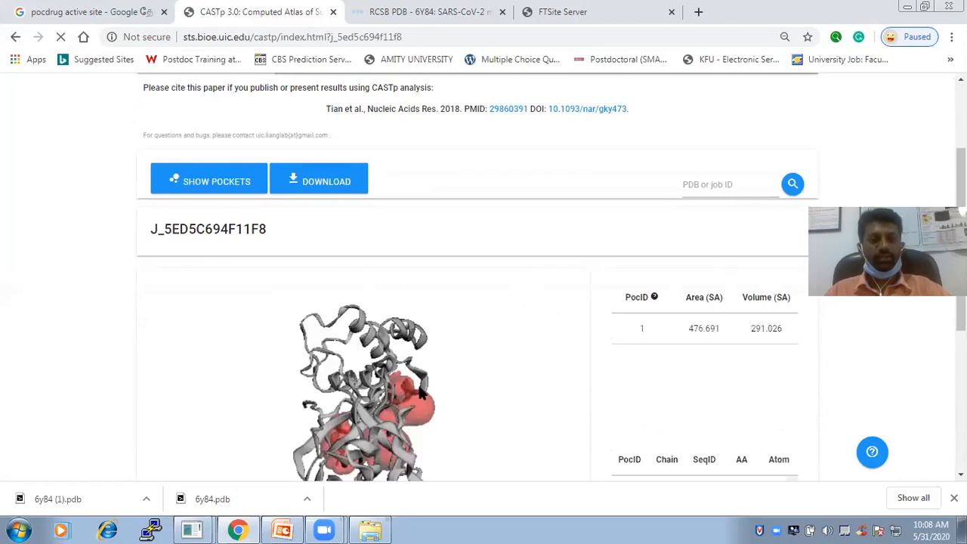
# Rotate the protein structure in the results viewer to examine the predicted pocket from several angles
pyautogui.moveTo(961, 273); pyautogui.dragTo(961, 297)
pyautogui.moveTo(370, 339); pyautogui.dragTo(407, 355)
pyautogui.moveTo(961, 325); pyautogui.dragTo(960, 325)
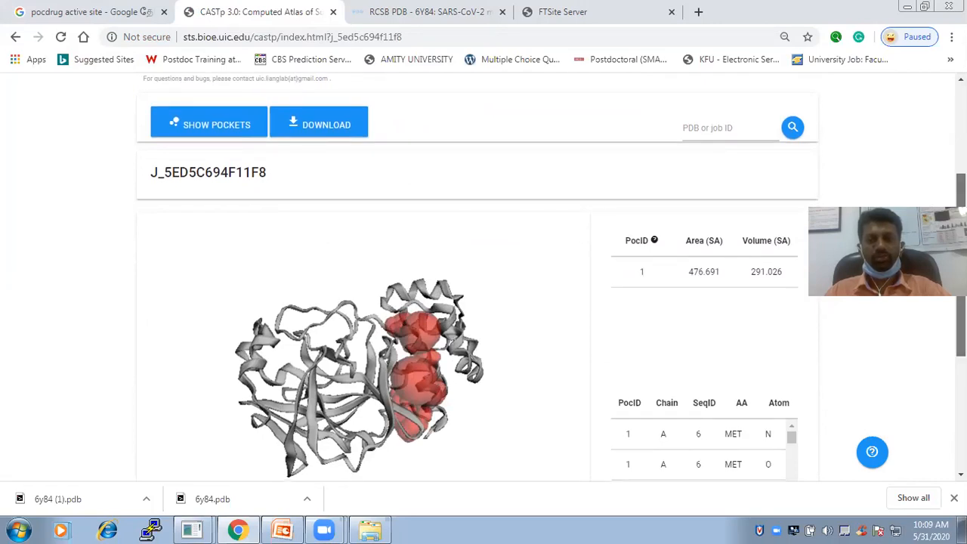
pyautogui.scroll(-1, 798, 183)
pyautogui.moveTo(797, 179); pyautogui.dragTo(756, 167)
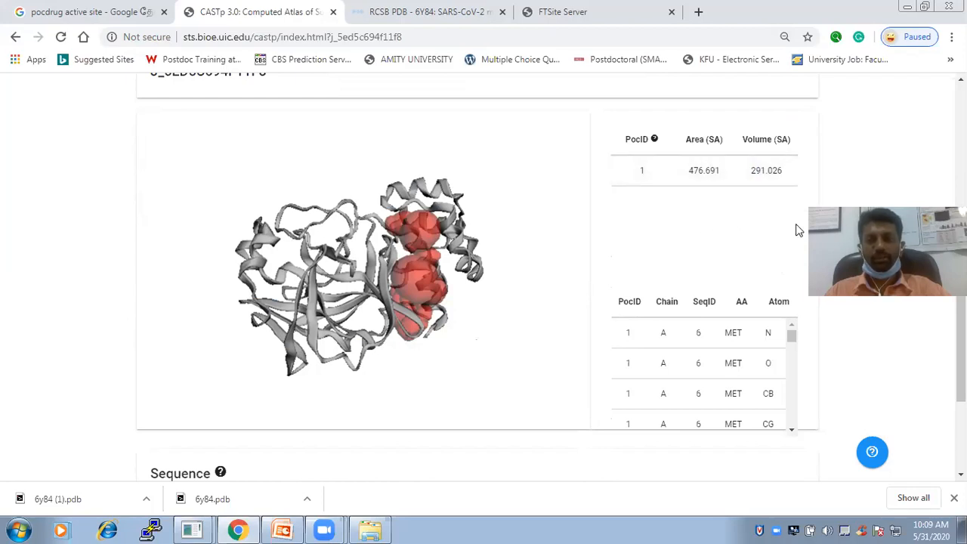
pyautogui.moveTo(526, 250); pyautogui.dragTo(446, 321)
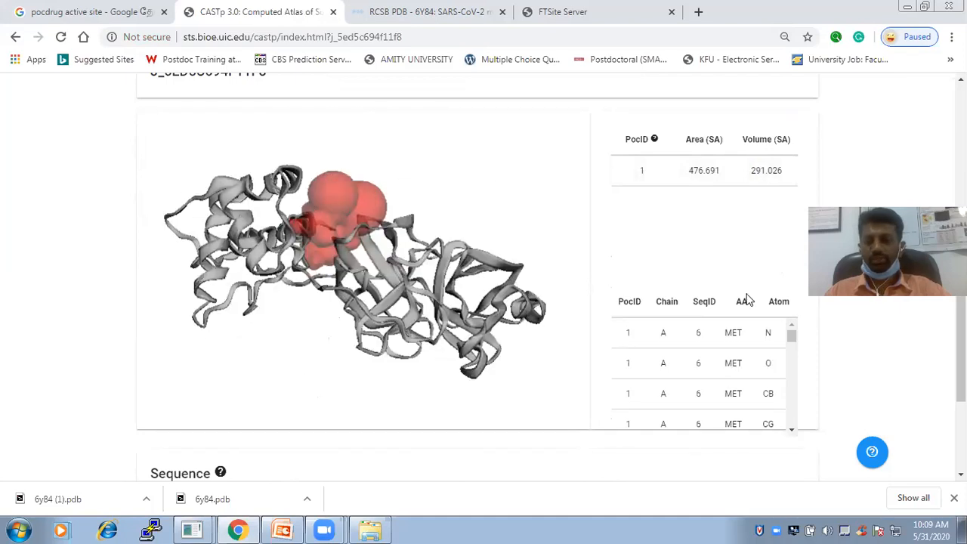
pyautogui.scroll(-1, 420, 247)
pyautogui.moveTo(416, 244); pyautogui.dragTo(414, 349)
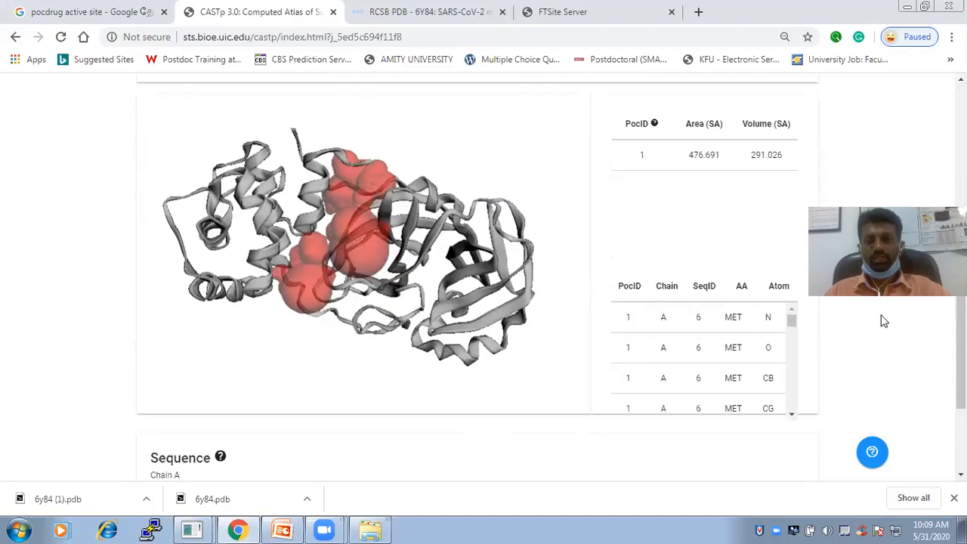
# Open the pocket visualization settings and look through the whole list of predicted pockets with their areas and volumes
pyautogui.scroll(3, 961, 351)
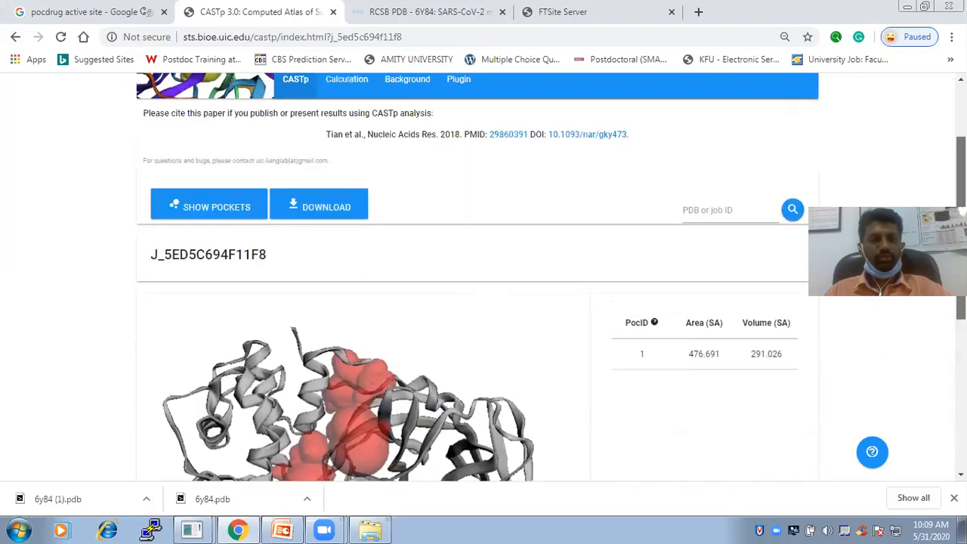
pyautogui.click(209, 234)
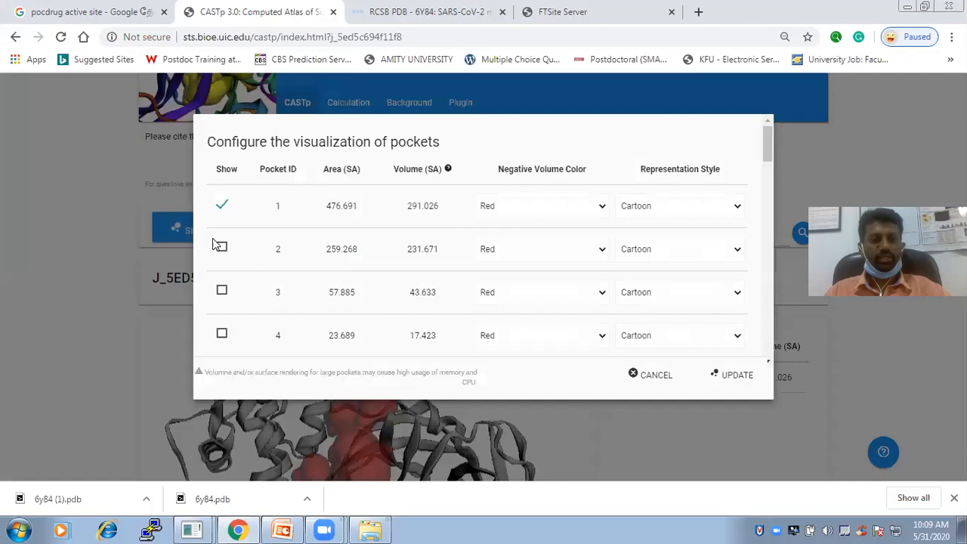
pyautogui.moveTo(769, 144); pyautogui.dragTo(785, 127)
pyautogui.moveTo(766, 398); pyautogui.dragTo(767, 203)
pyautogui.scroll(-5, 764, 340)
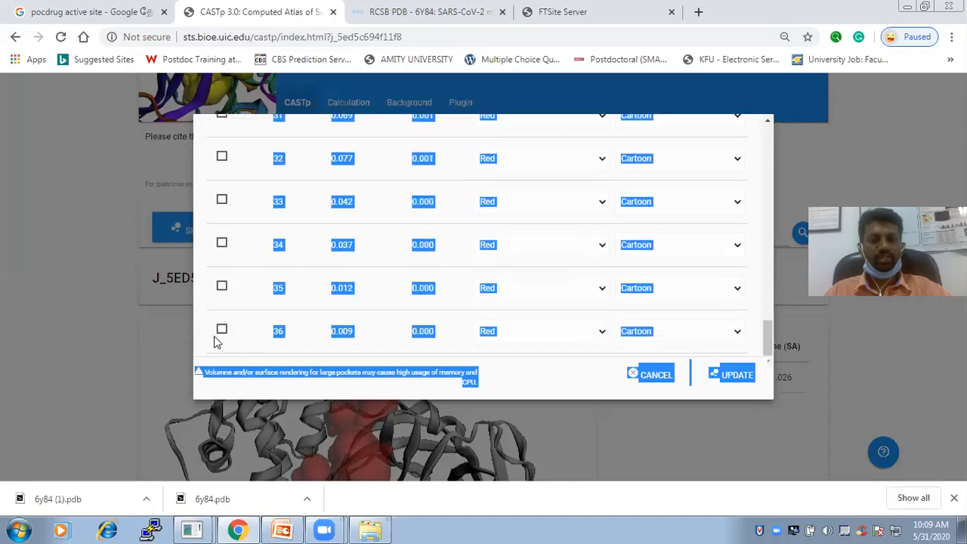
pyautogui.scroll(15, 764, 343)
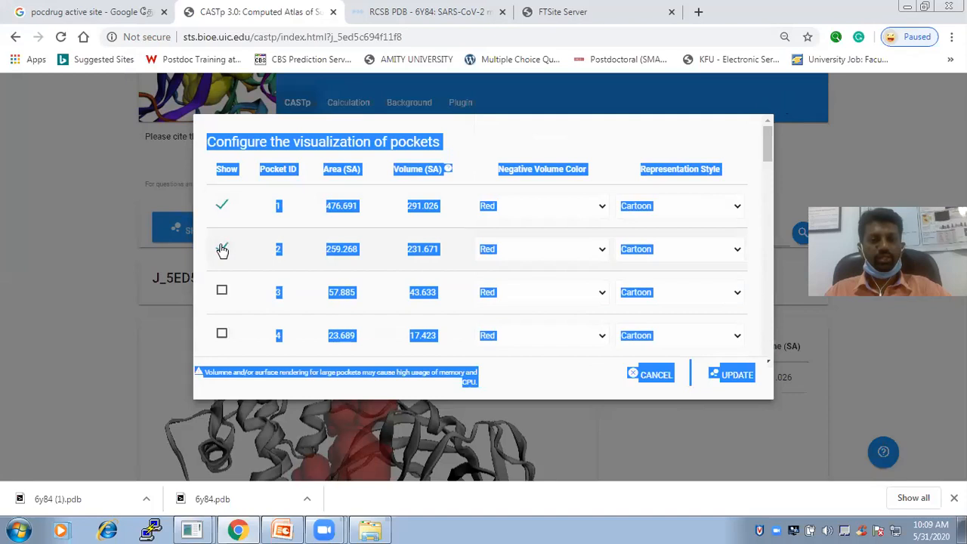
# Toggle the display of pockets 1 and 2, leave only pocket 1 selected, and update the visualization
pyautogui.click(221, 206)
pyautogui.click(224, 207)
pyautogui.click(219, 250)
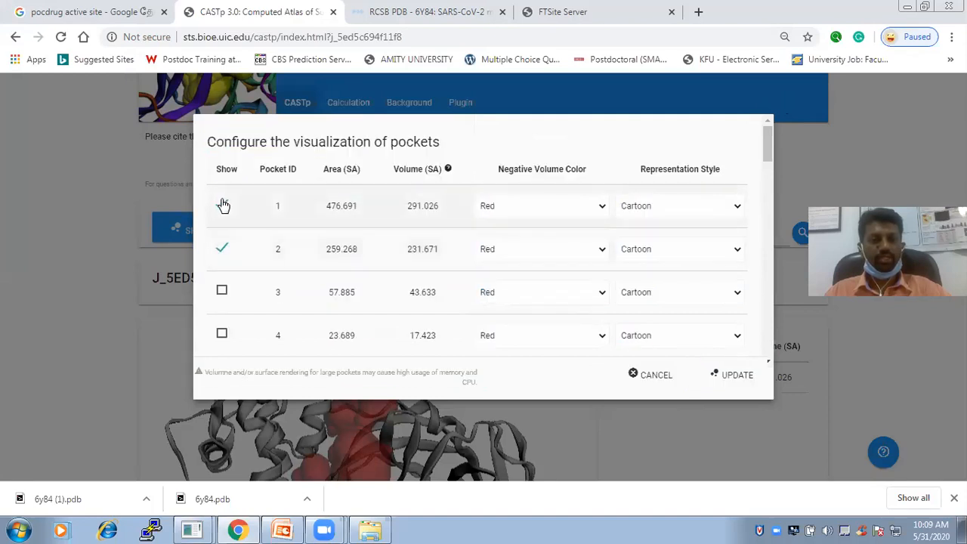
pyautogui.click(222, 250)
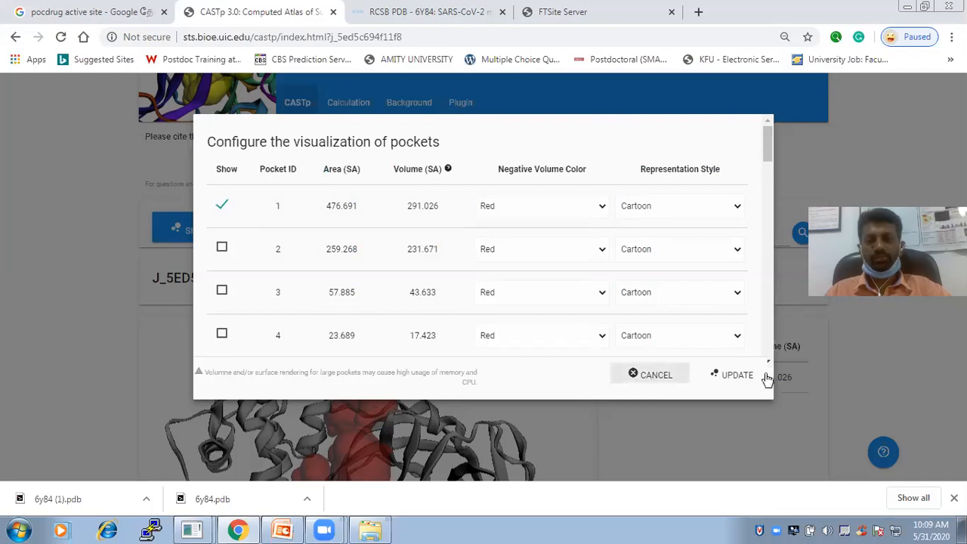
pyautogui.click(731, 375)
# Examine pocket 1's residue and atom table from beginning to end, along with the sequence and the pocket in the structure
pyautogui.scroll(-3, 731, 396)
pyautogui.scroll(-2, 734, 382)
pyautogui.scroll(-1, 878, 358)
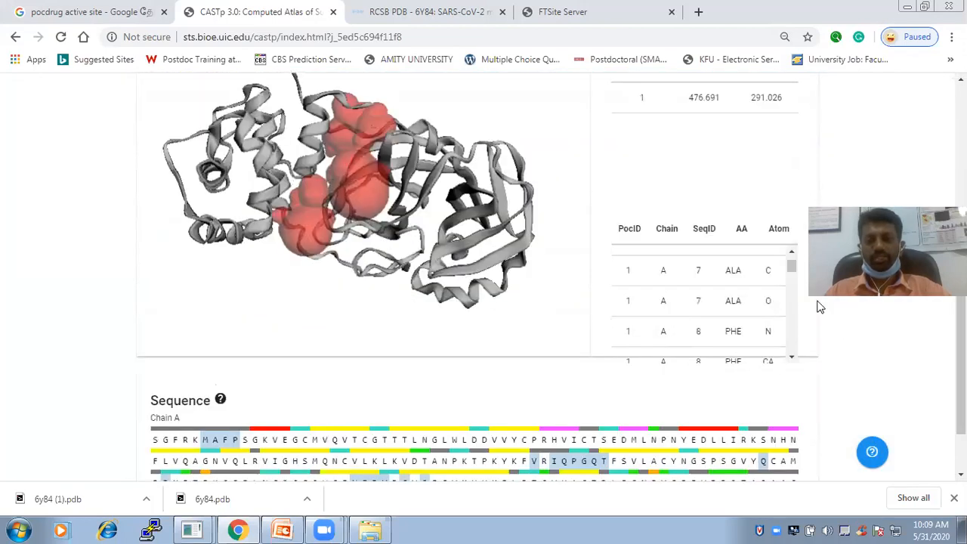
pyautogui.scroll(2, 793, 242)
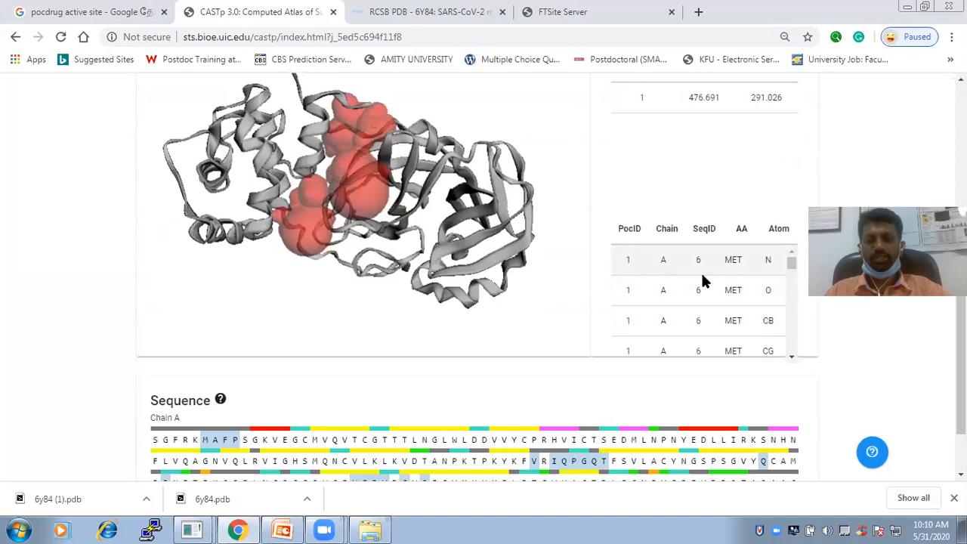
pyautogui.moveTo(790, 263); pyautogui.dragTo(781, 310)
pyautogui.scroll(-1, 790, 274)
pyautogui.moveTo(791, 272); pyautogui.dragTo(792, 345)
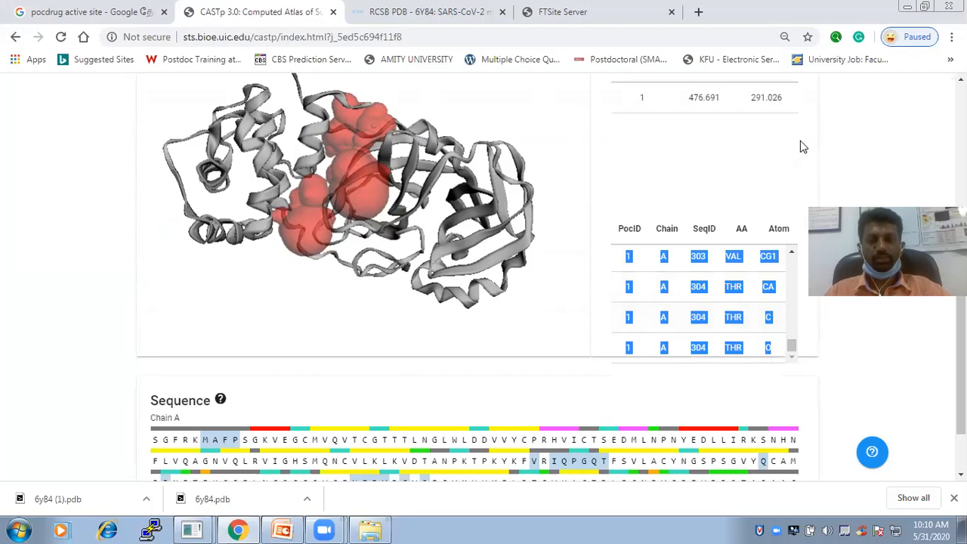
pyautogui.click(708, 260)
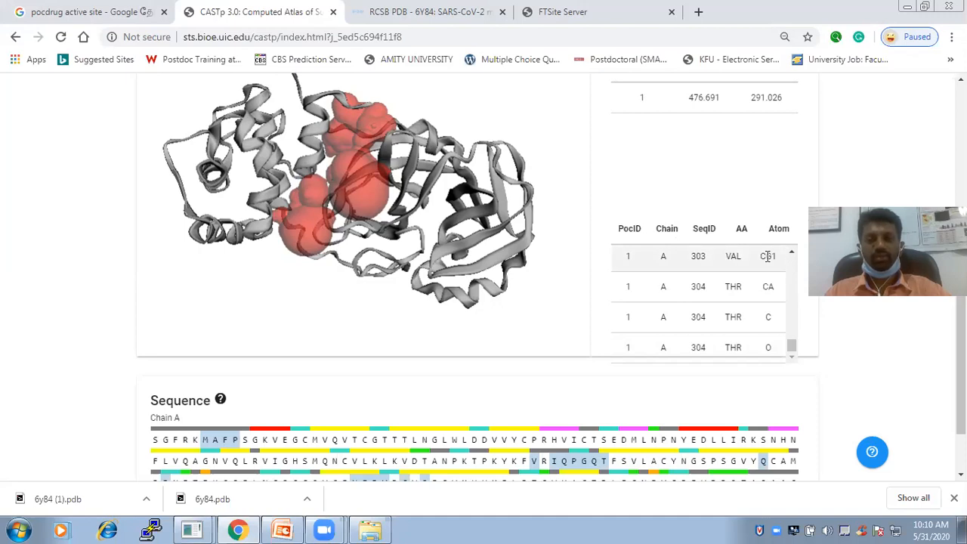
pyautogui.scroll(5, 696, 259)
pyautogui.scroll(10, 695, 259)
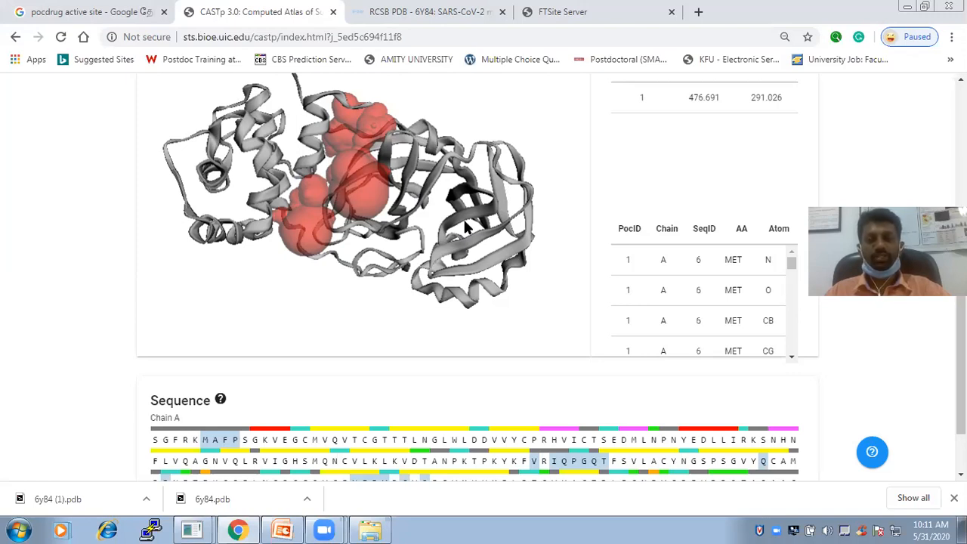
pyautogui.scroll(-4, 466, 228)
pyautogui.scroll(7, 466, 227)
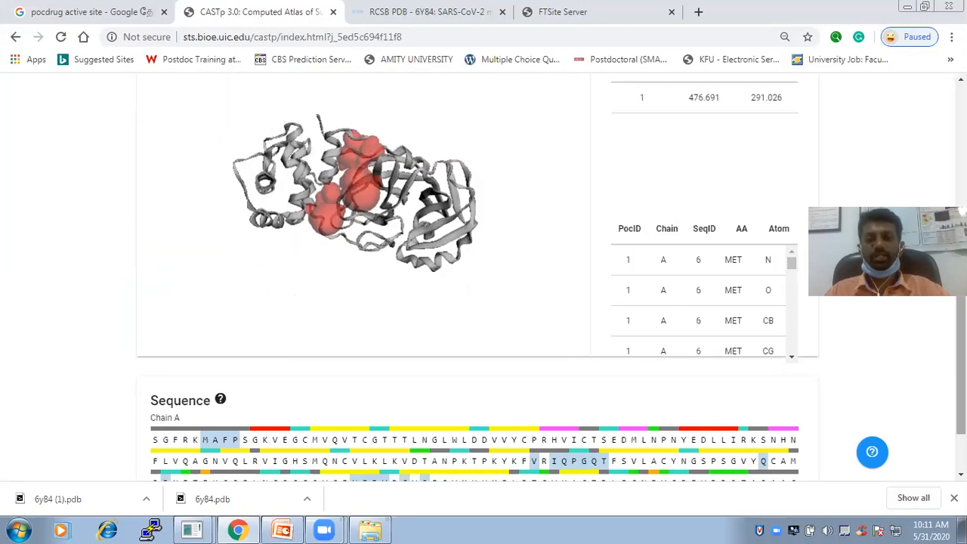
# Return to the start of the CASTp results page and switch to the FTSite binding site prediction server
pyautogui.moveTo(960, 289); pyautogui.dragTo(961, 122)
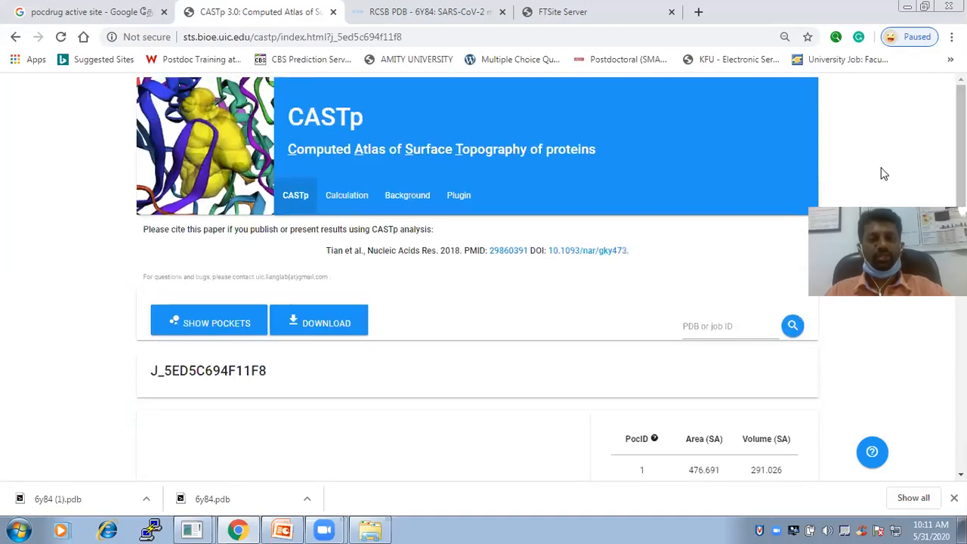
pyautogui.moveTo(961, 175); pyautogui.dragTo(961, 108)
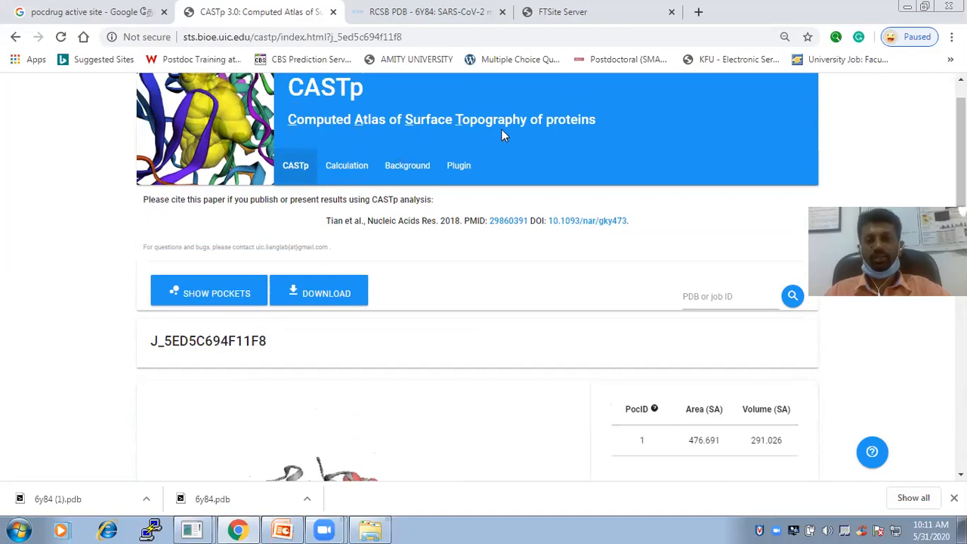
pyautogui.scroll(1, 892, 128)
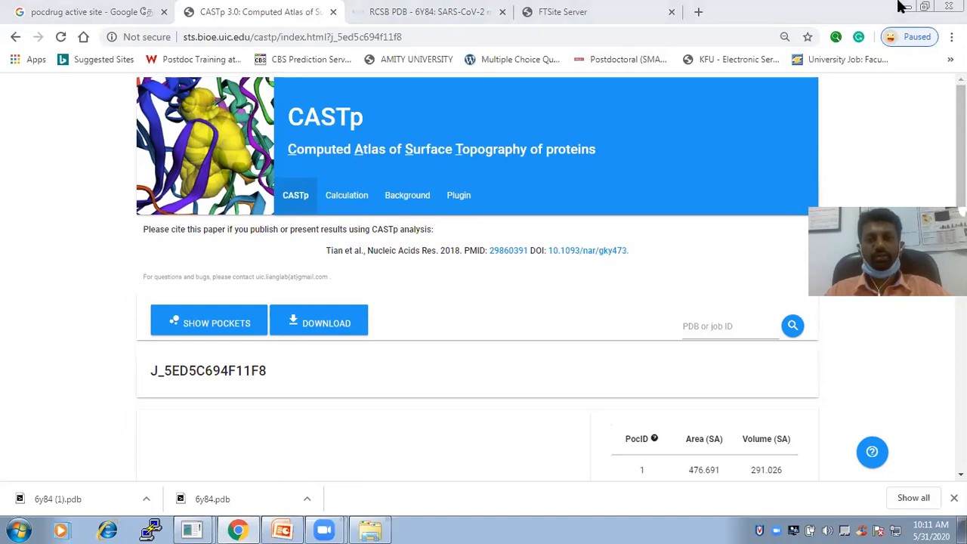
pyautogui.click(625, 9)
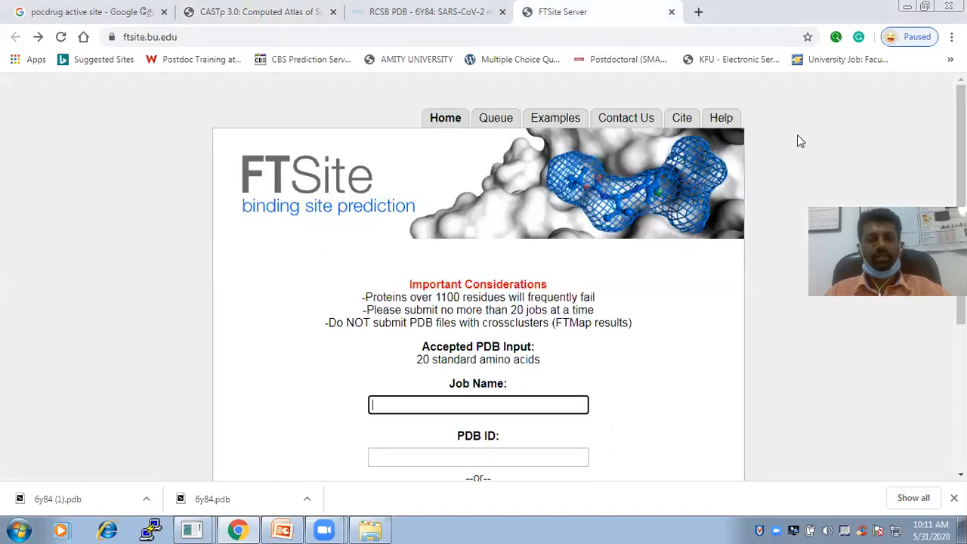
pyautogui.click(527, 225)
pyautogui.moveTo(960, 152); pyautogui.dragTo(960, 150)
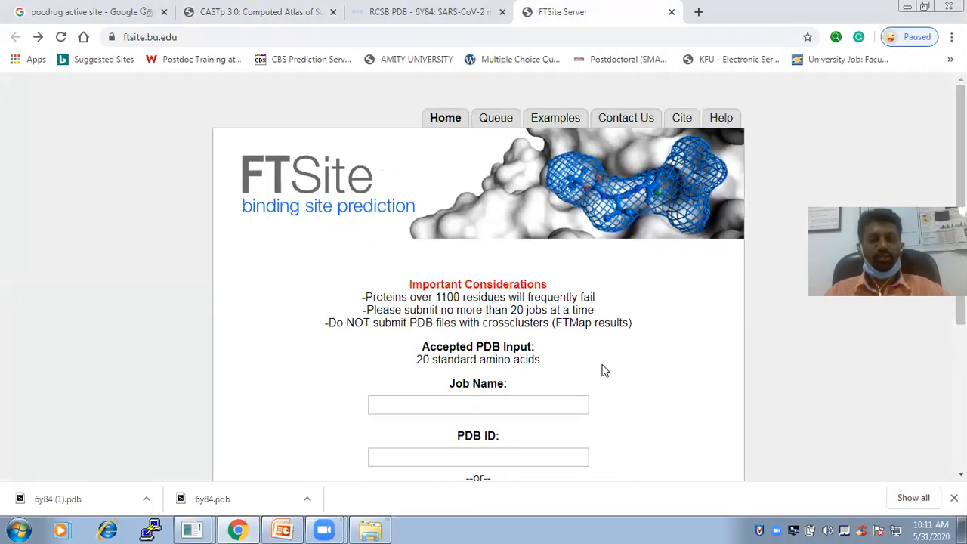
# Enter 6Y84 as the job name in the FTSite submission form
pyautogui.scroll(-2, 604, 371)
pyautogui.click(467, 264)
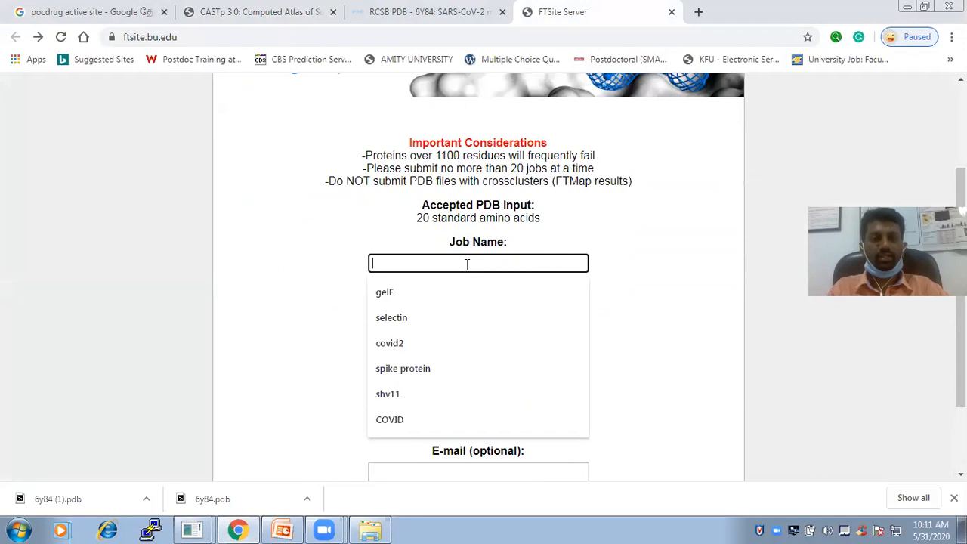
pyautogui.write('6Y8')
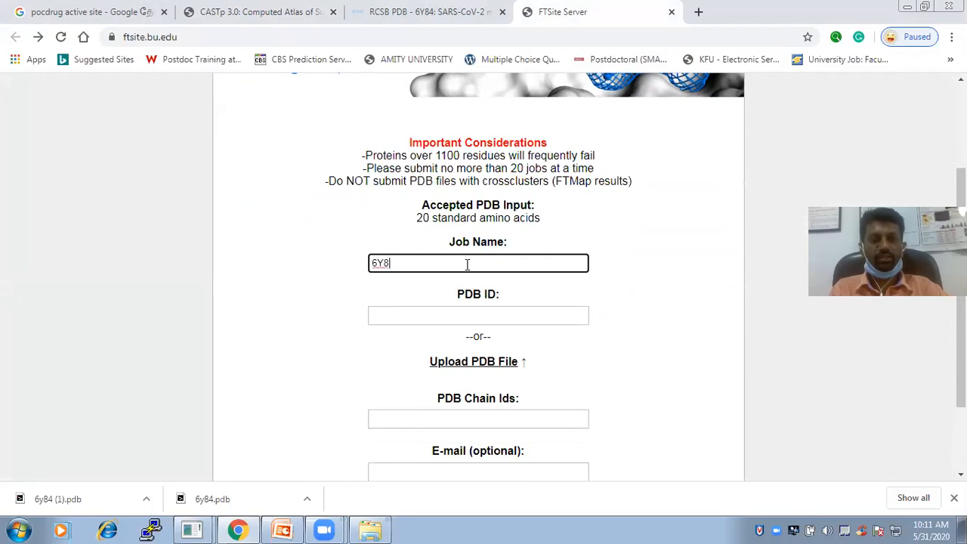
pyautogui.write('4')
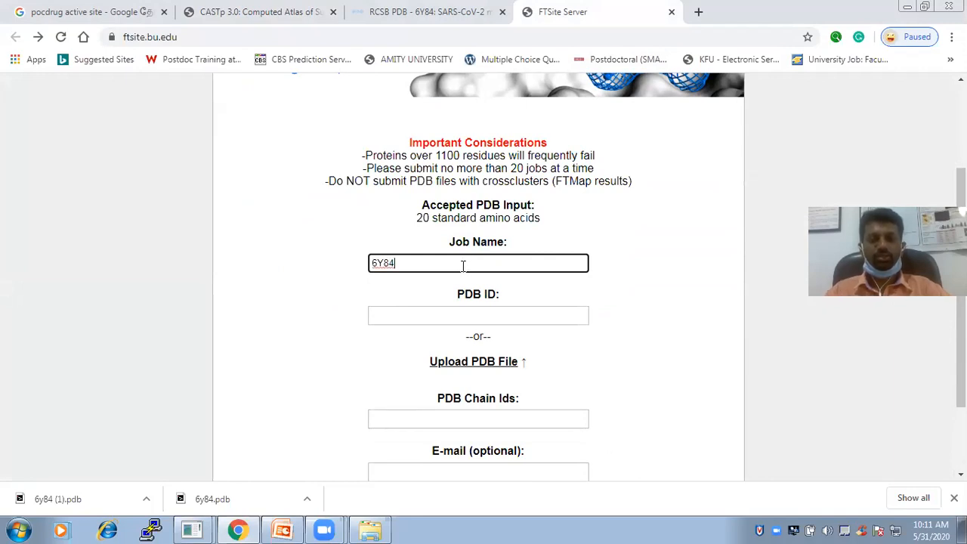
# Choose the 6y84 PDB file from the Downloads folder as the structure to upload to FTSite
pyautogui.click(500, 365)
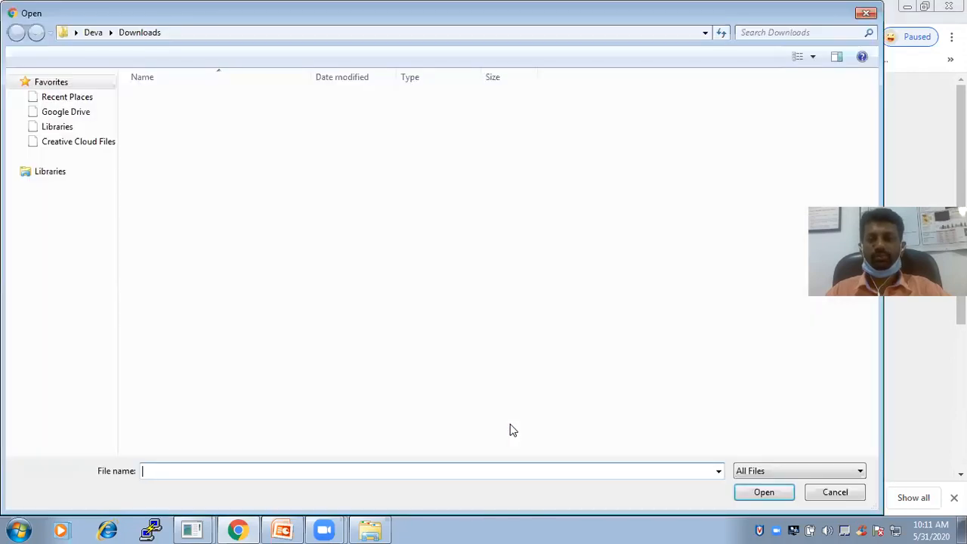
pyautogui.click(185, 291)
pyautogui.scroll(-10, 189, 296)
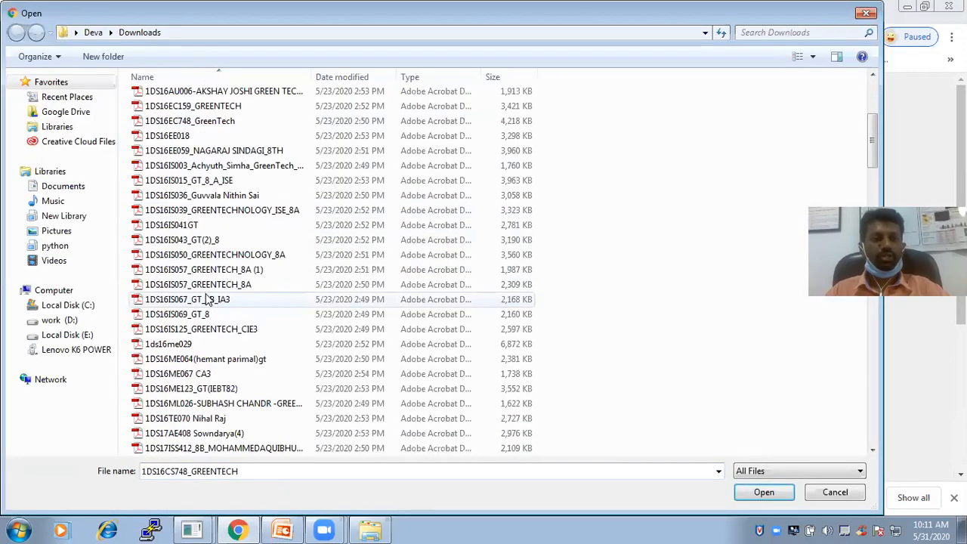
pyautogui.scroll(1, 205, 301)
pyautogui.doubleClick(154, 137)
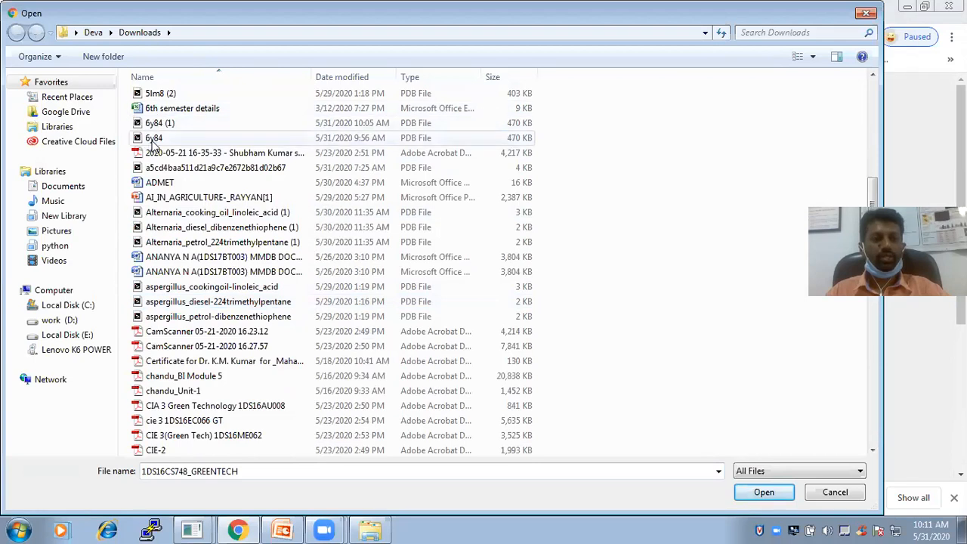
# Leave the optional e-mail empty and submit the 6Y84 job to find its binding site
pyautogui.scroll(-3, 722, 421)
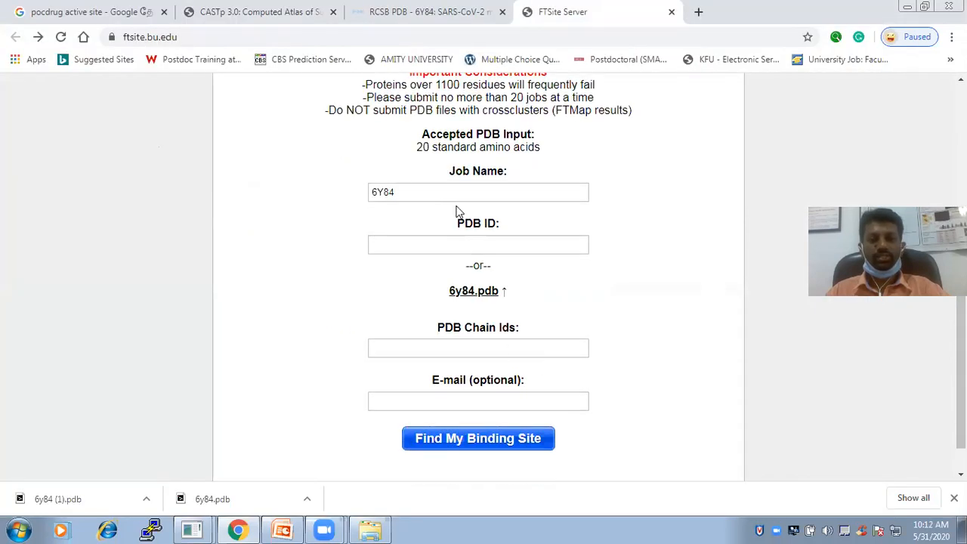
pyautogui.click(472, 399)
pyautogui.click(669, 405)
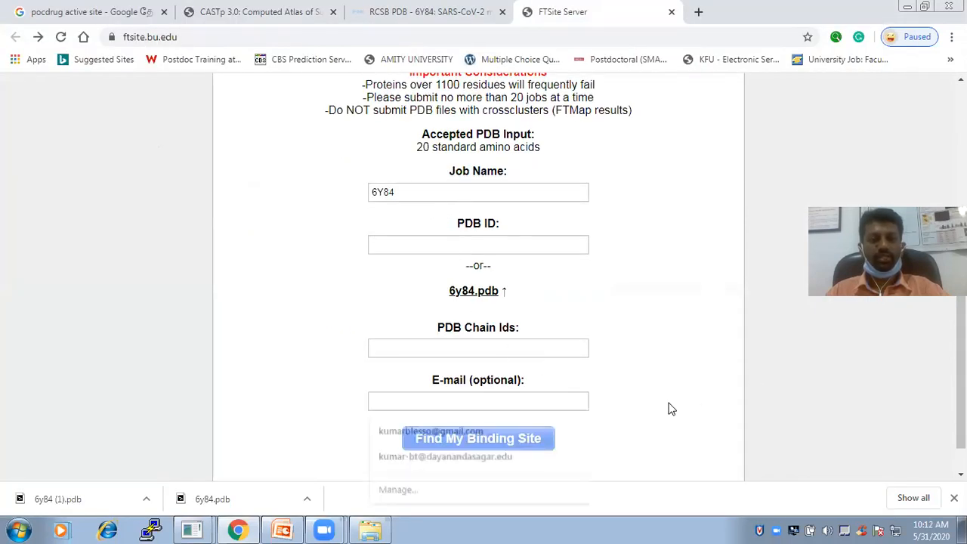
pyautogui.scroll(-1, 605, 355)
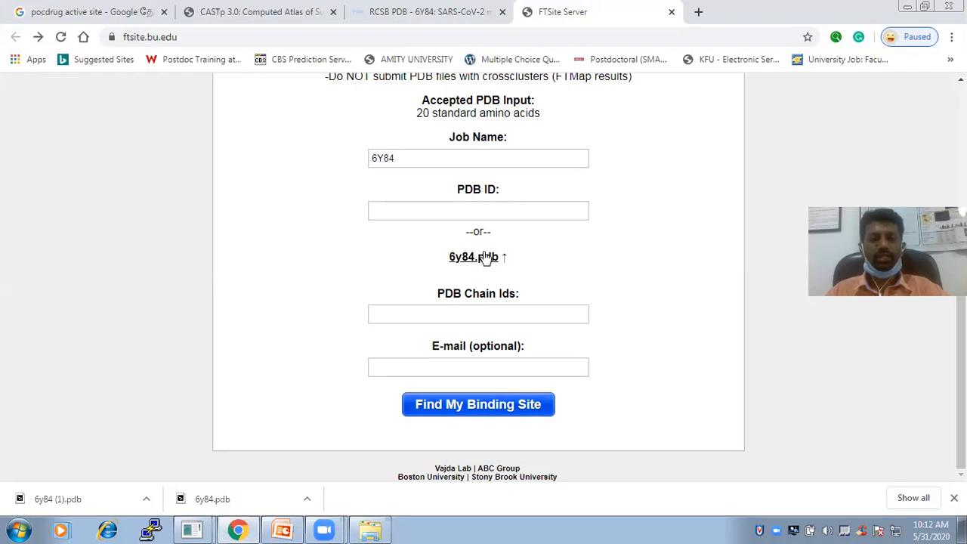
pyautogui.click(487, 404)
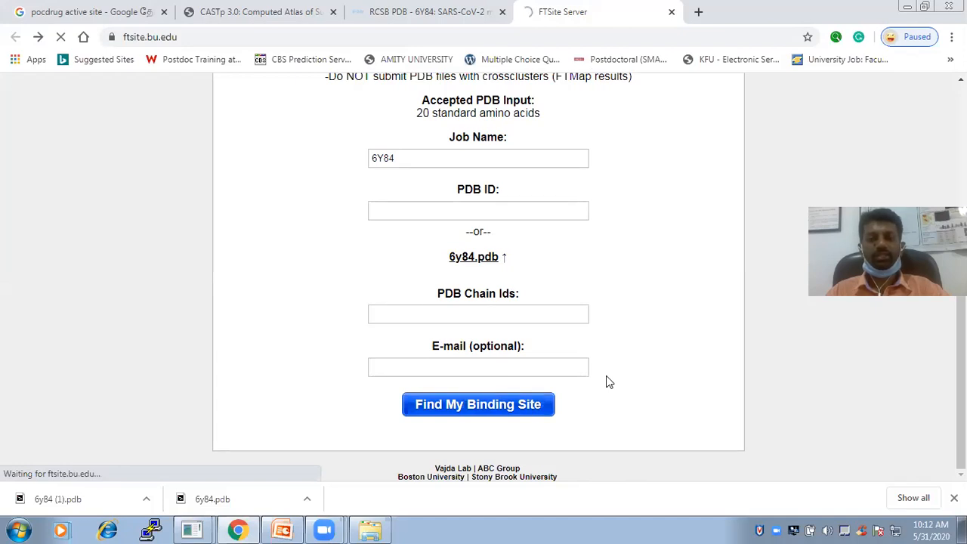
# Review the job submission notice and check the status of the 6Y84 job in the FTSite queue
pyautogui.scroll(3, 608, 381)
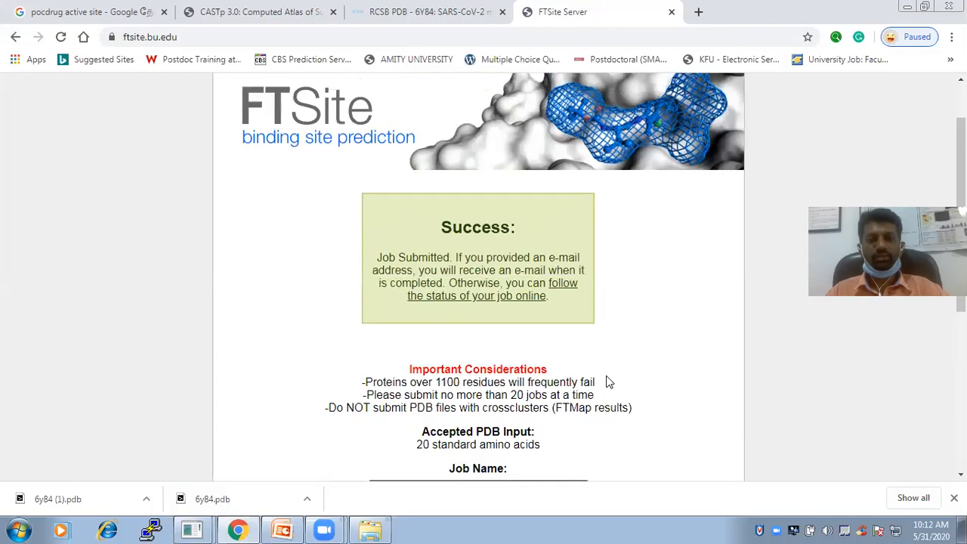
pyautogui.moveTo(382, 326)
pyautogui.mouseDown()
pyautogui.moveTo(531, 370)
pyautogui.moveTo(394, 317)
pyautogui.moveTo(377, 321)
pyautogui.mouseUp()
pyautogui.click(450, 308)
pyautogui.click(684, 406)
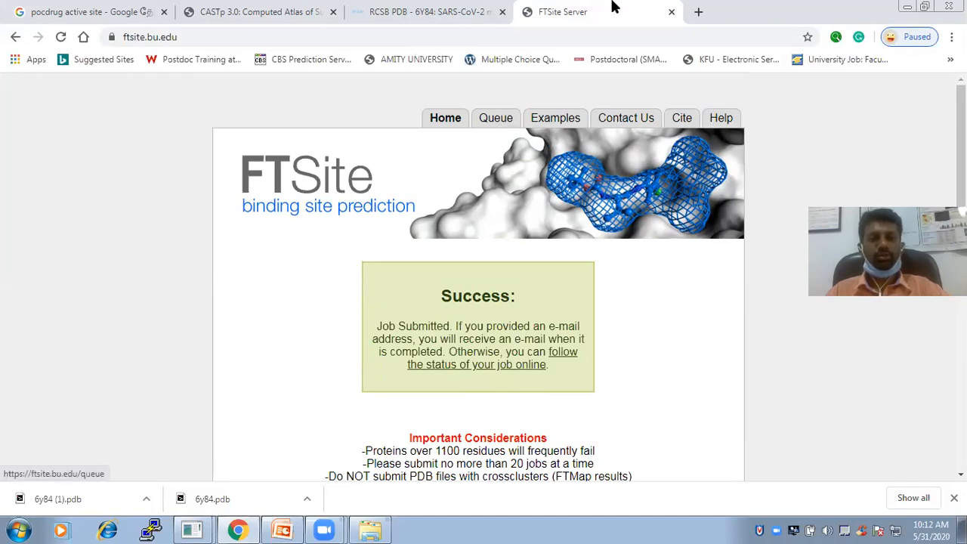
pyautogui.click(504, 126)
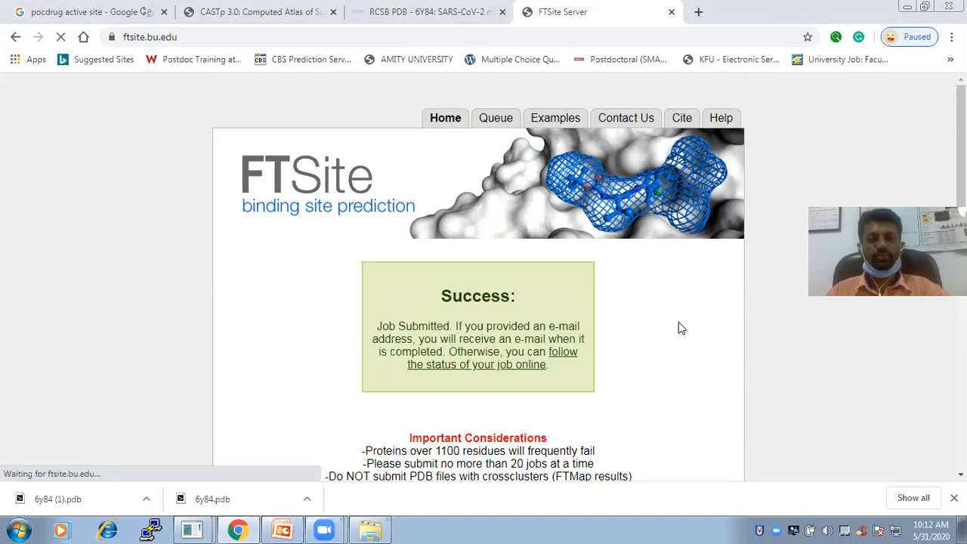
pyautogui.scroll(-1, 531, 297)
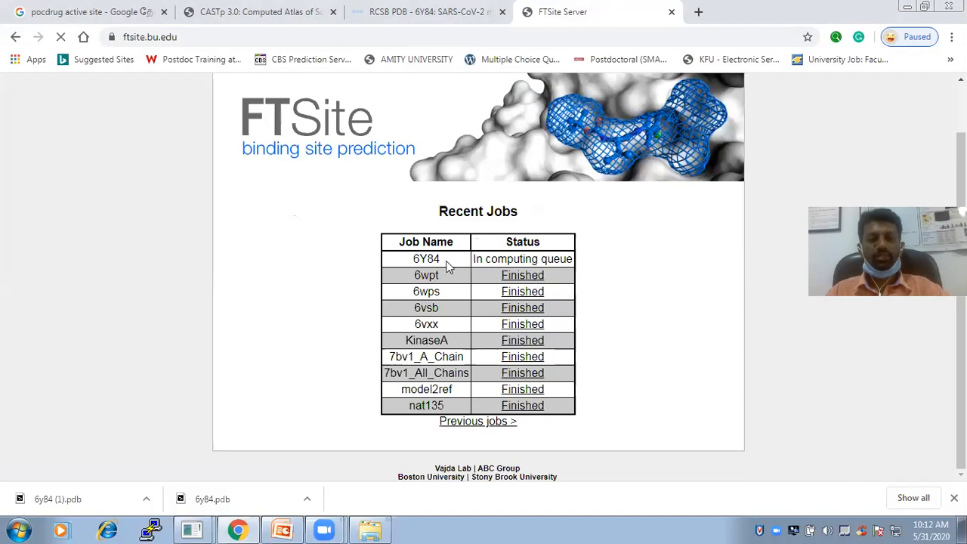
pyautogui.moveTo(430, 258); pyautogui.dragTo(574, 256)
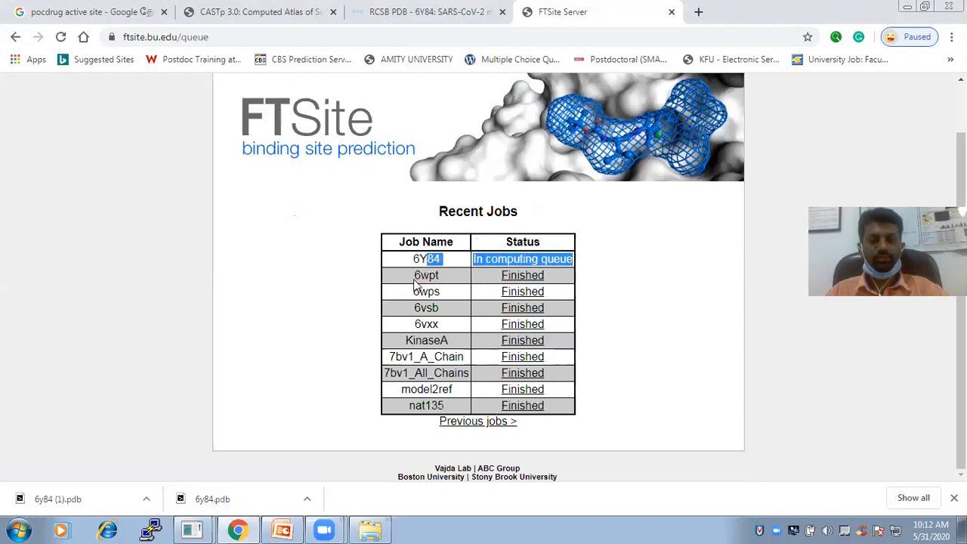
pyautogui.click(656, 297)
pyautogui.moveTo(415, 260); pyautogui.dragTo(579, 259)
pyautogui.click(734, 282)
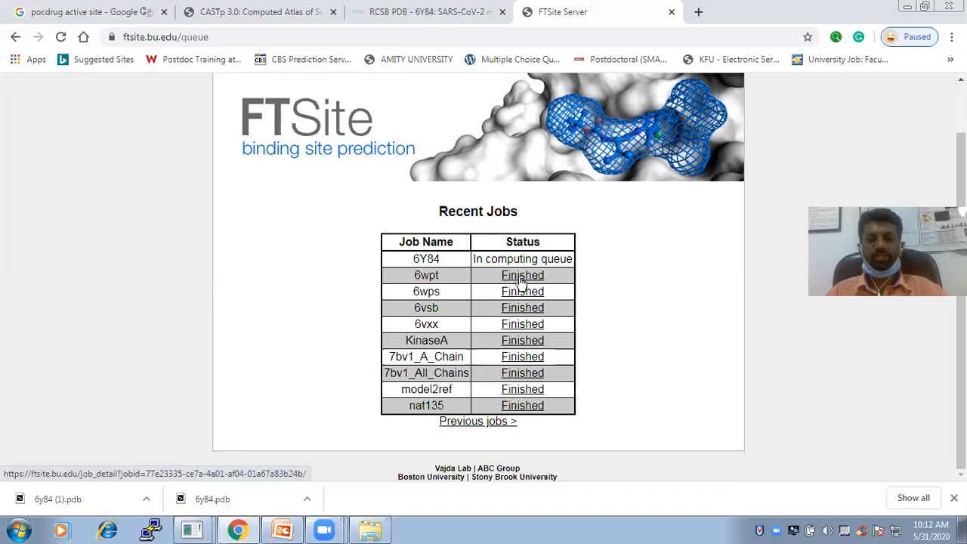
# Open the finished 6wpt job's results and rotate the structure to examine its coloured predicted binding sites from several angles
pyautogui.click(520, 280)
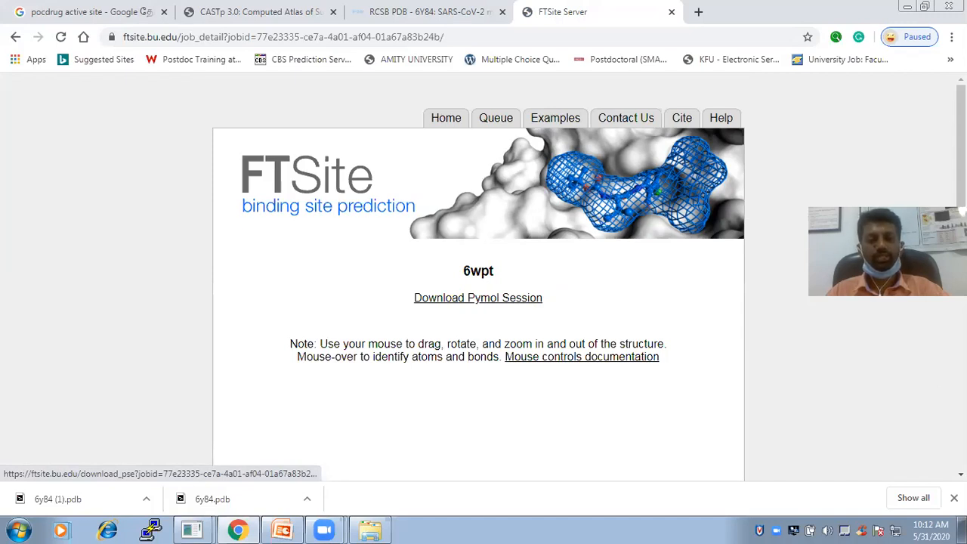
pyautogui.scroll(-4, 478, 297)
pyautogui.moveTo(479, 247); pyautogui.dragTo(521, 240)
pyautogui.moveTo(373, 394); pyautogui.dragTo(347, 389)
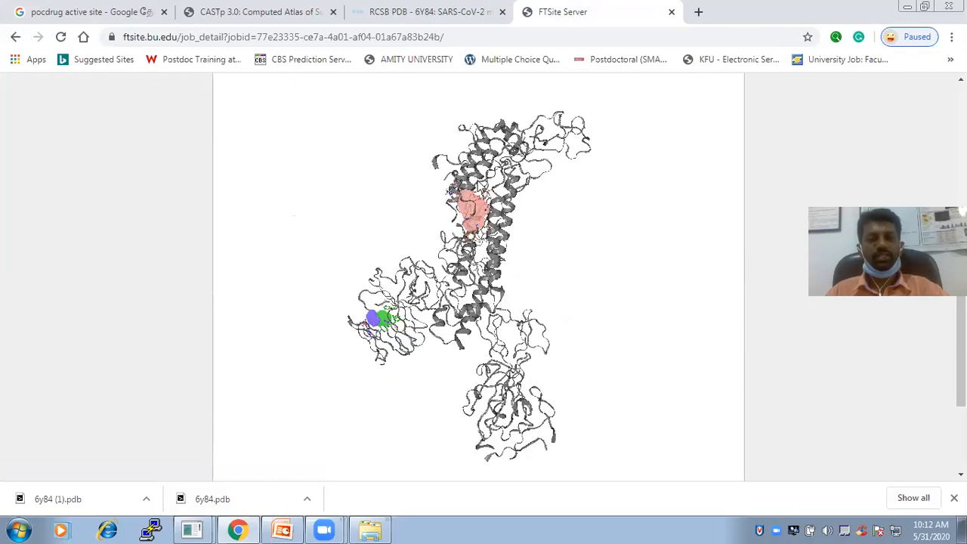
pyautogui.moveTo(396, 323)
pyautogui.mouseDown()
pyautogui.moveTo(430, 316)
pyautogui.moveTo(450, 341)
pyautogui.mouseUp()
pyautogui.moveTo(507, 271); pyautogui.dragTo(566, 277)
pyautogui.moveTo(496, 255); pyautogui.dragTo(498, 308)
pyautogui.moveTo(496, 226); pyautogui.dragTo(496, 269)
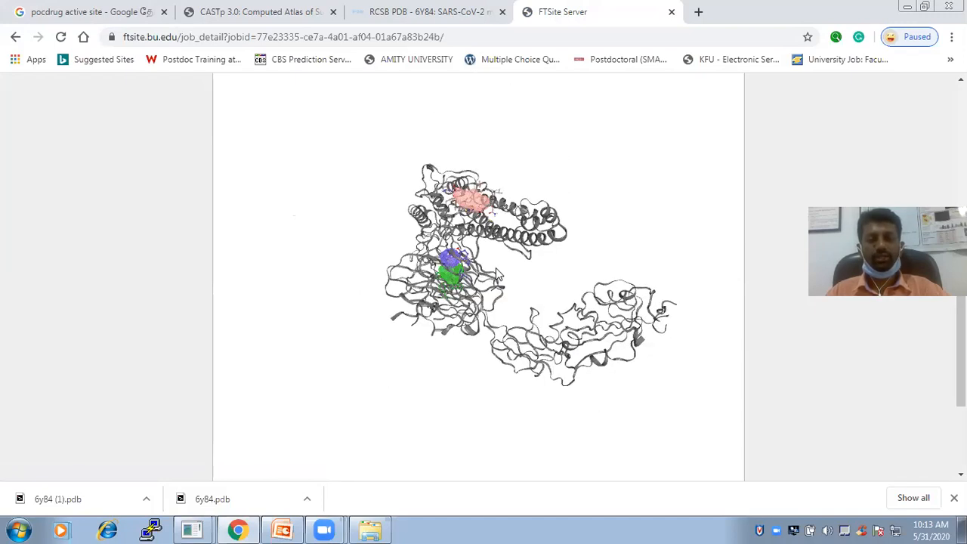
pyautogui.moveTo(459, 229); pyautogui.dragTo(518, 210)
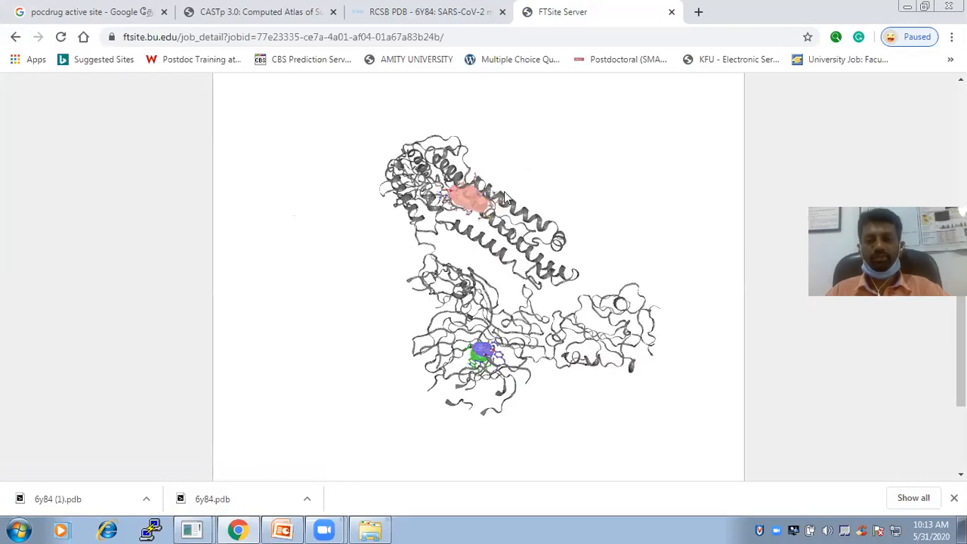
pyautogui.moveTo(960, 258); pyautogui.dragTo(960, 121)
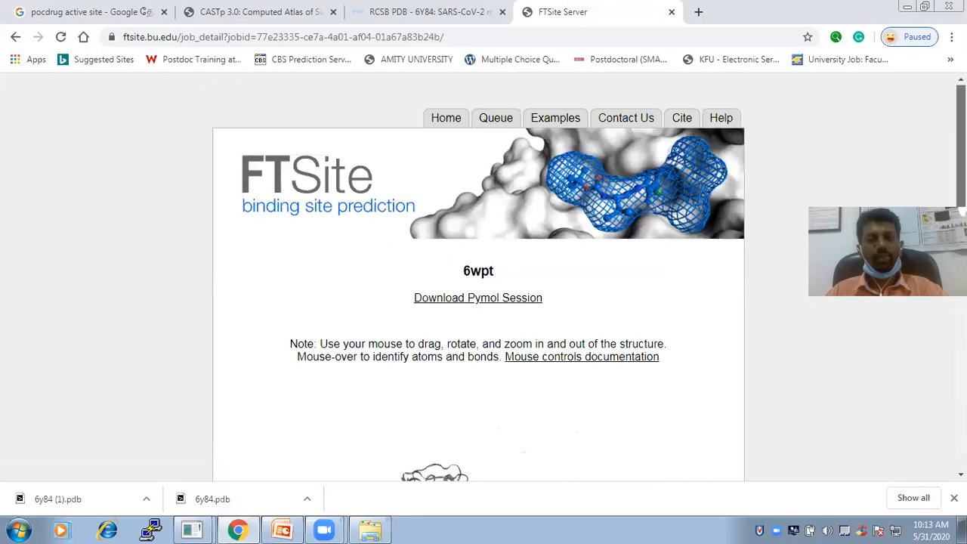